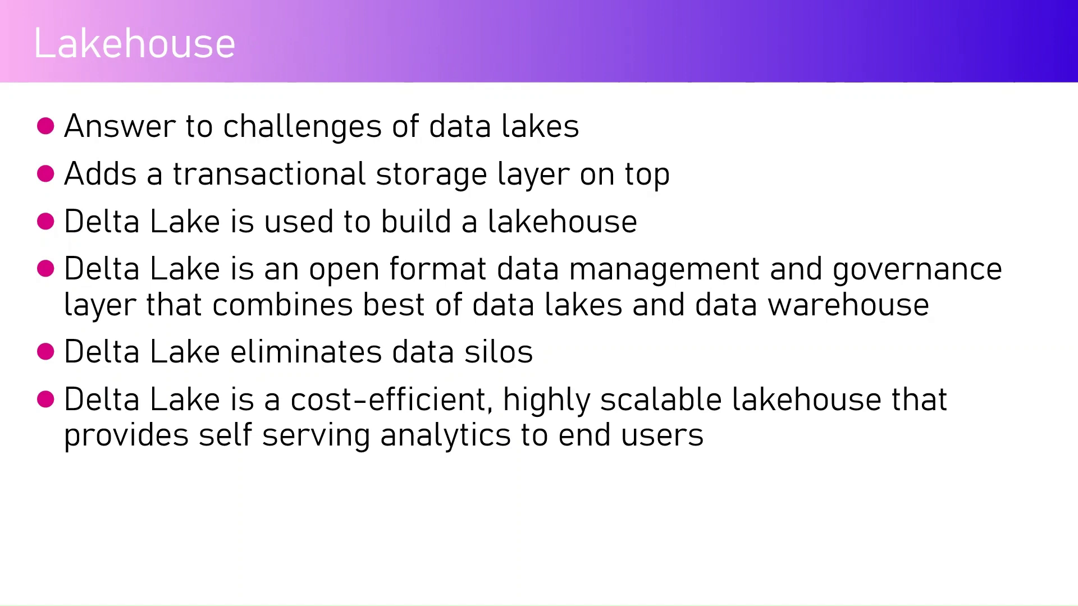
End the Lakehouse slideshow and switch to the Power BI PP Workspace
{"action": "key", "text": "alt+Tab"}
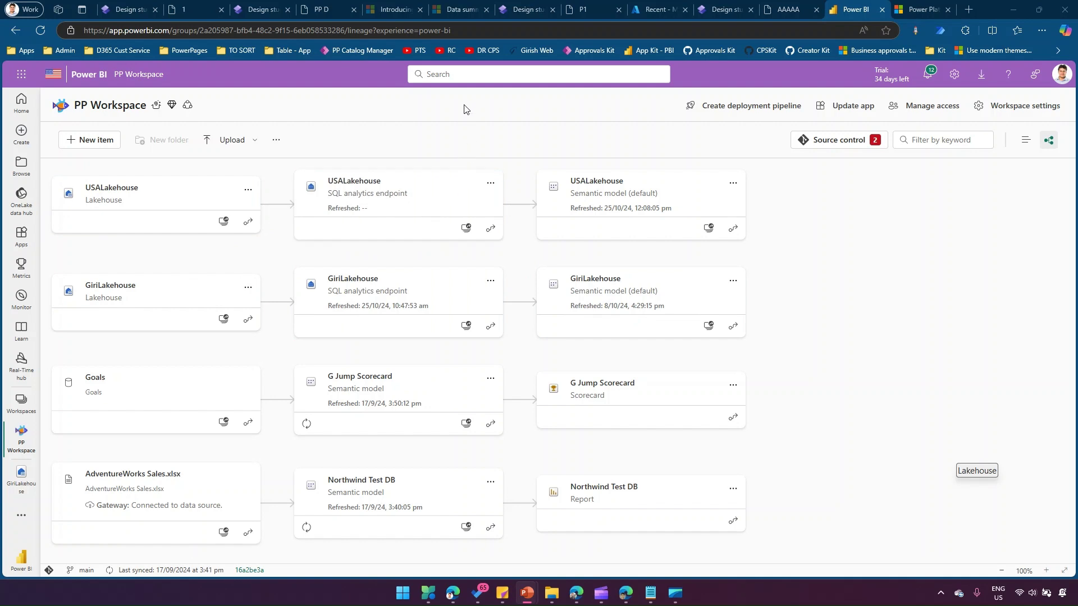
Check the account profile, return to PP Workspace via Workspaces, and open + New item
{"action": "left_click", "coordinate": [1063, 76]}
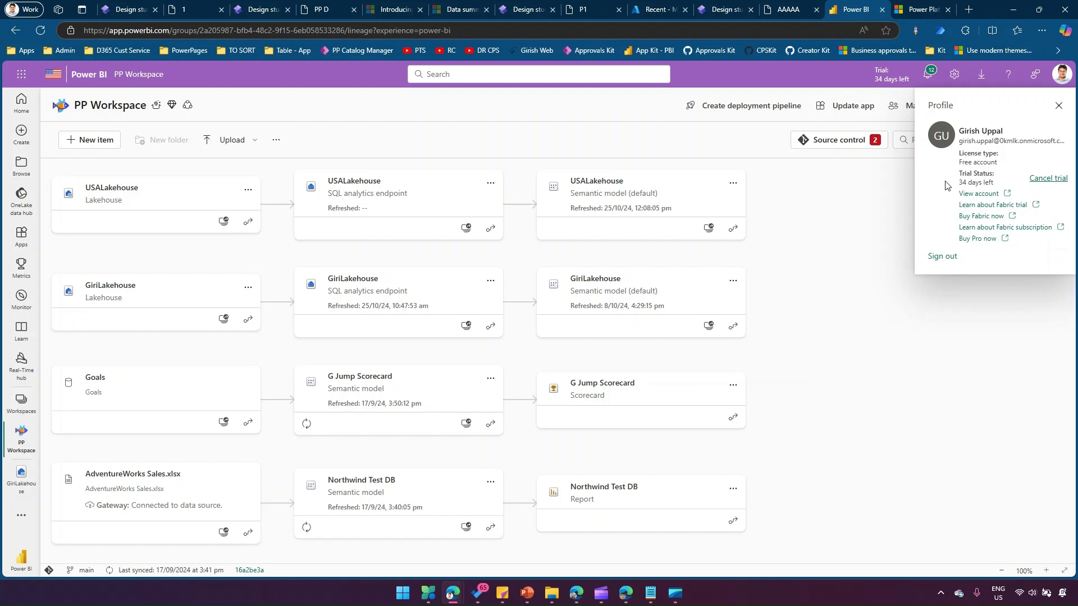
{"action": "left_click", "coordinate": [816, 233]}
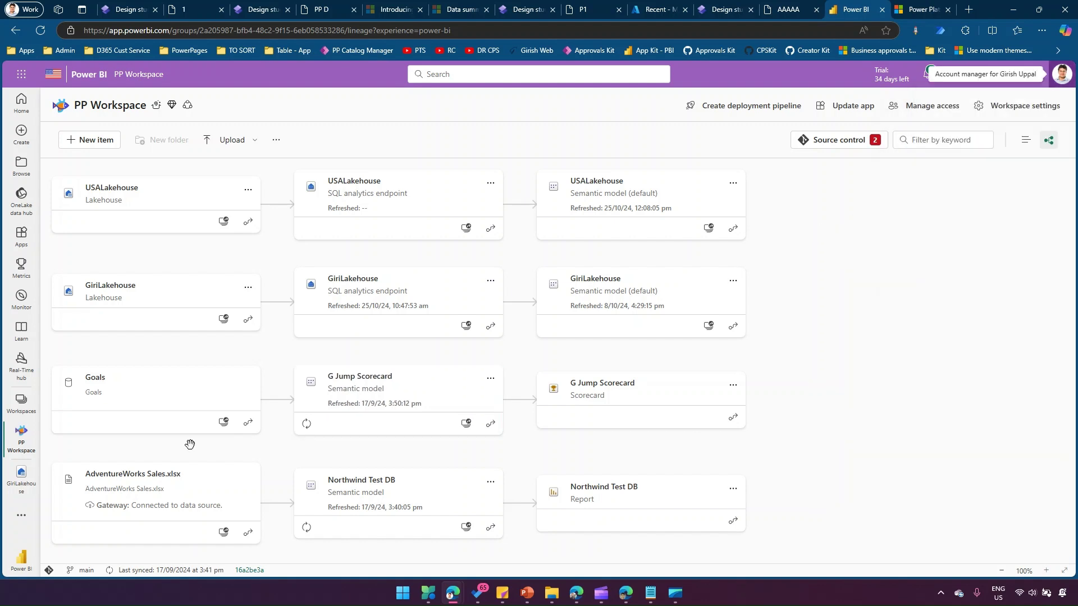
{"action": "left_click", "coordinate": [19, 405]}
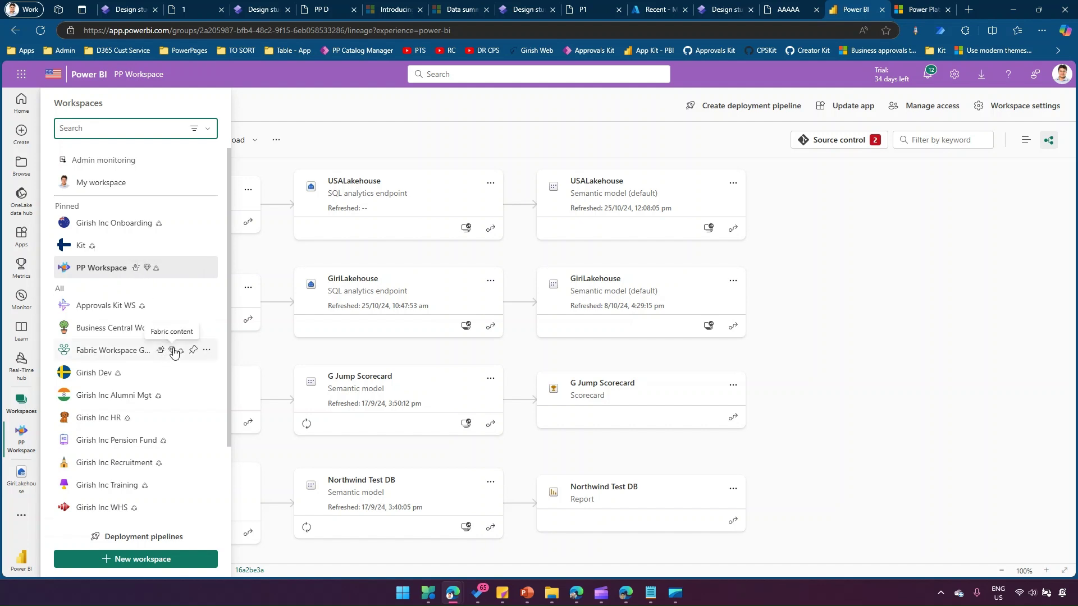
{"action": "left_click", "coordinate": [92, 269]}
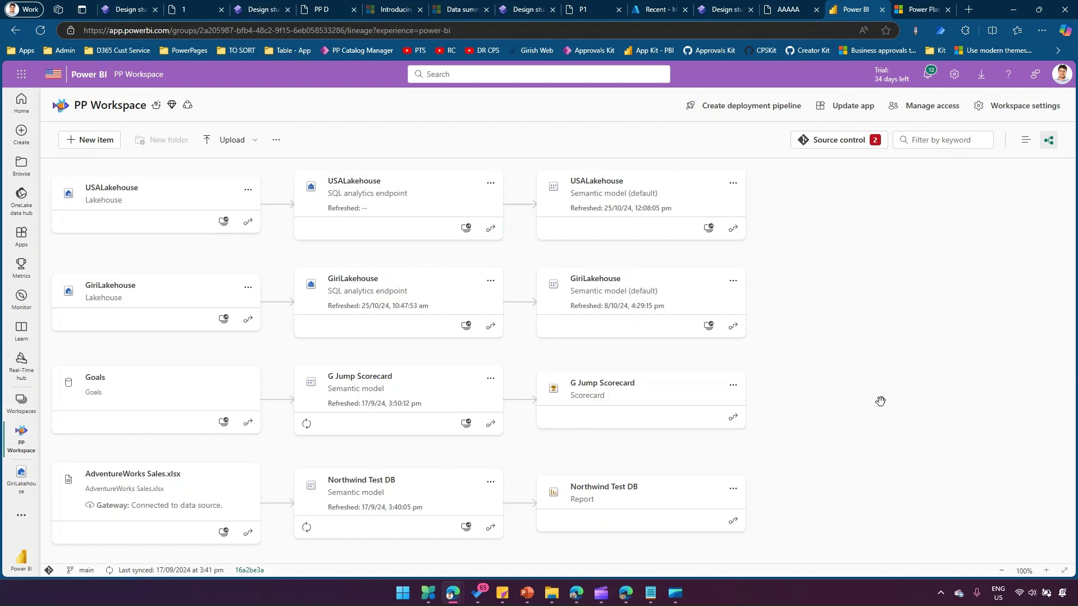
{"action": "left_click", "coordinate": [74, 144]}
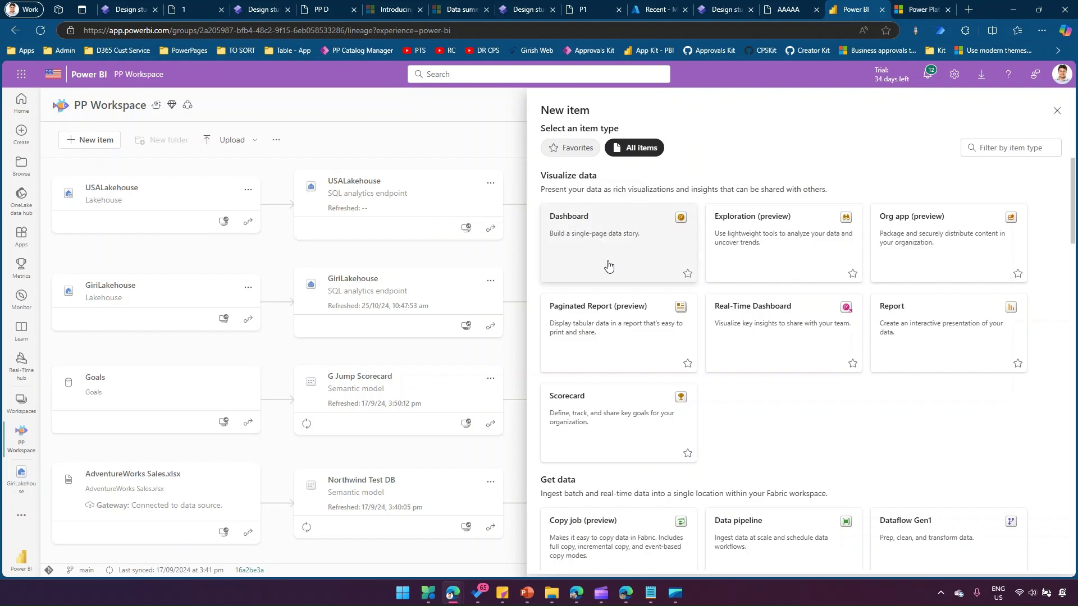
Pick Lakehouse from the New item catalogue
{"action": "scroll", "coordinate": [872, 380], "scroll_direction": "down", "scroll_amount": 1}
{"action": "scroll", "coordinate": [872, 380], "scroll_direction": "down", "scroll_amount": 3}
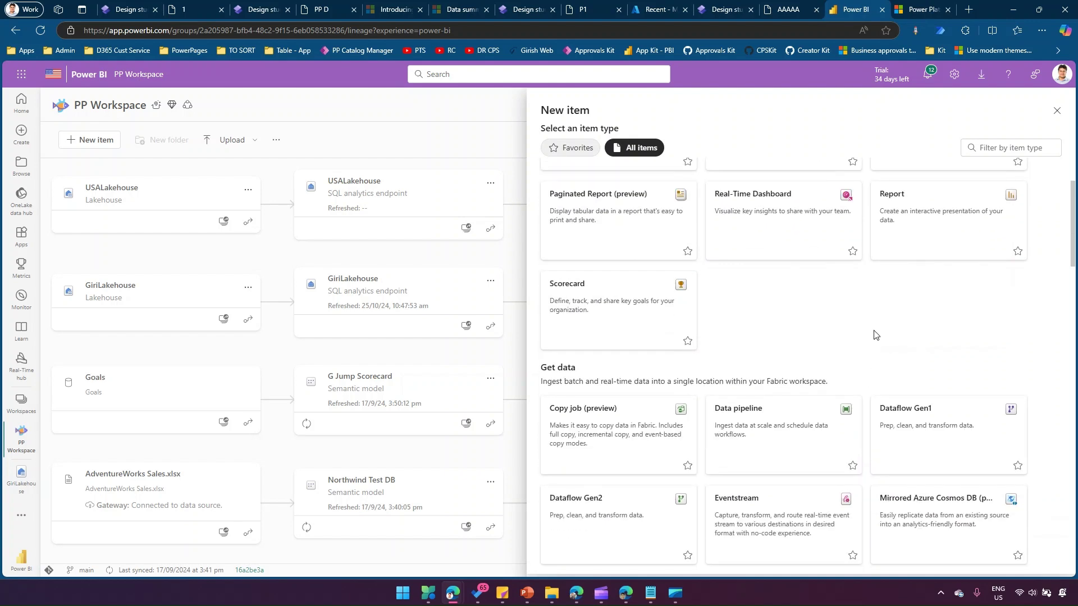
{"action": "scroll", "coordinate": [932, 362], "scroll_direction": "down", "scroll_amount": 2}
{"action": "scroll", "coordinate": [932, 365], "scroll_direction": "down", "scroll_amount": 3}
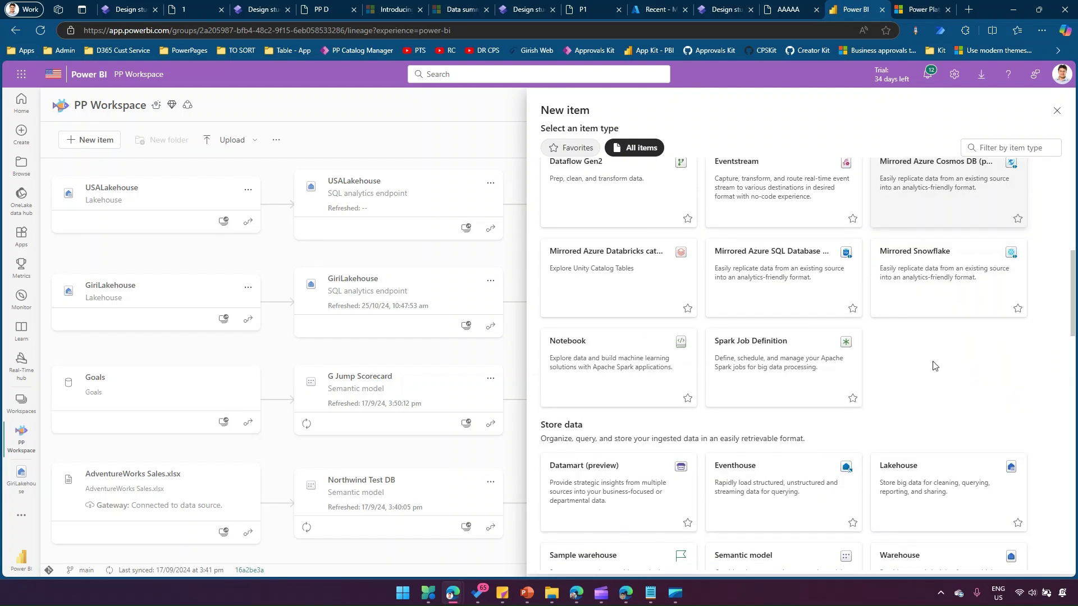
{"action": "scroll", "coordinate": [932, 362], "scroll_direction": "down", "scroll_amount": 3}
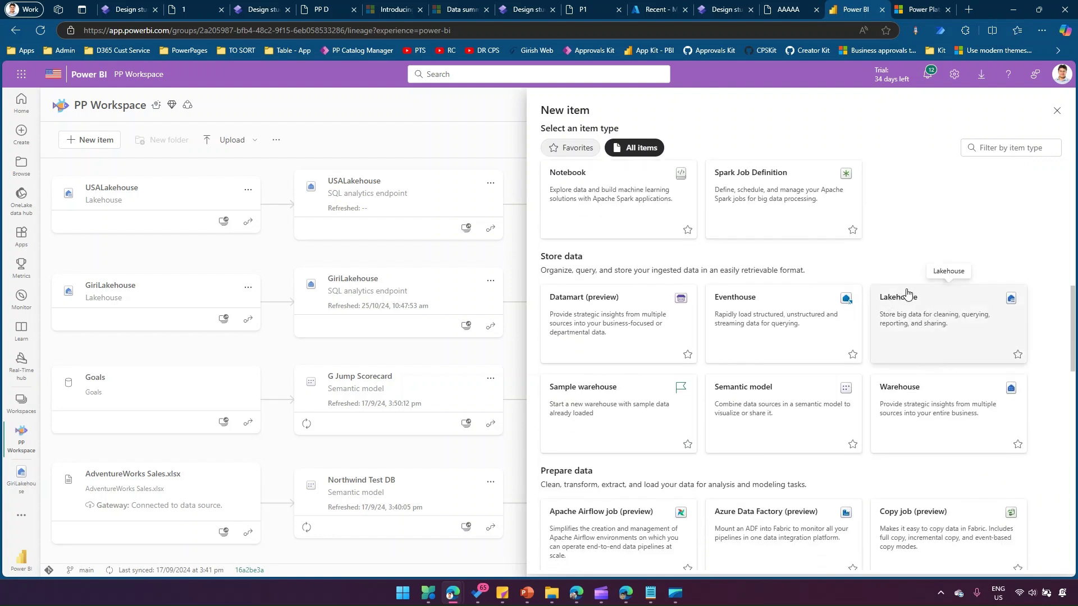
{"action": "left_click", "coordinate": [972, 338]}
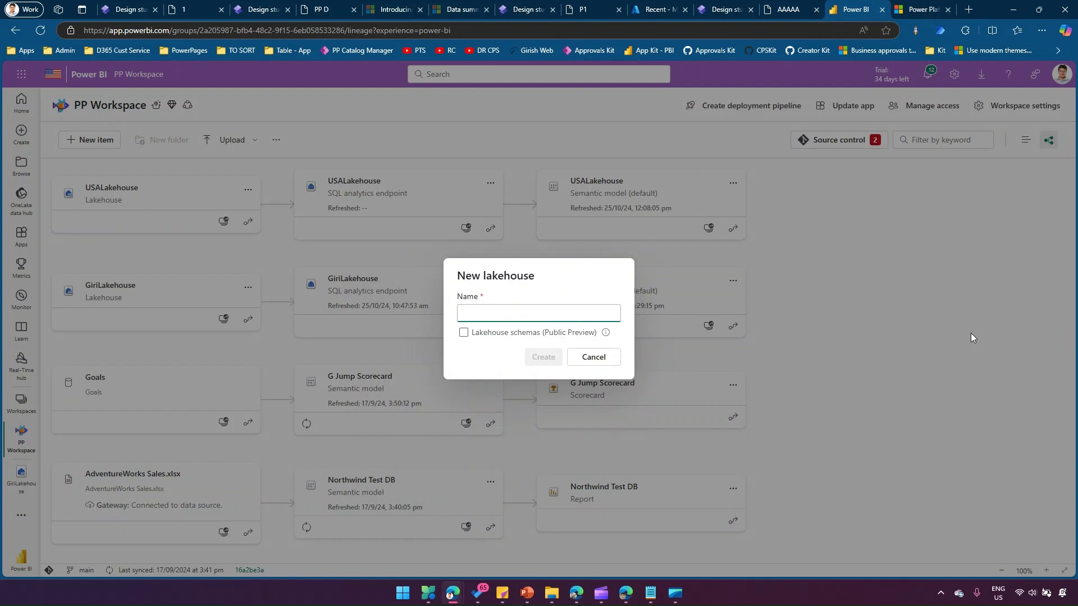
Name it NovemberLakehouse, enable Lakehouse schemas, and create it
{"action": "type", "text": "Novem"}
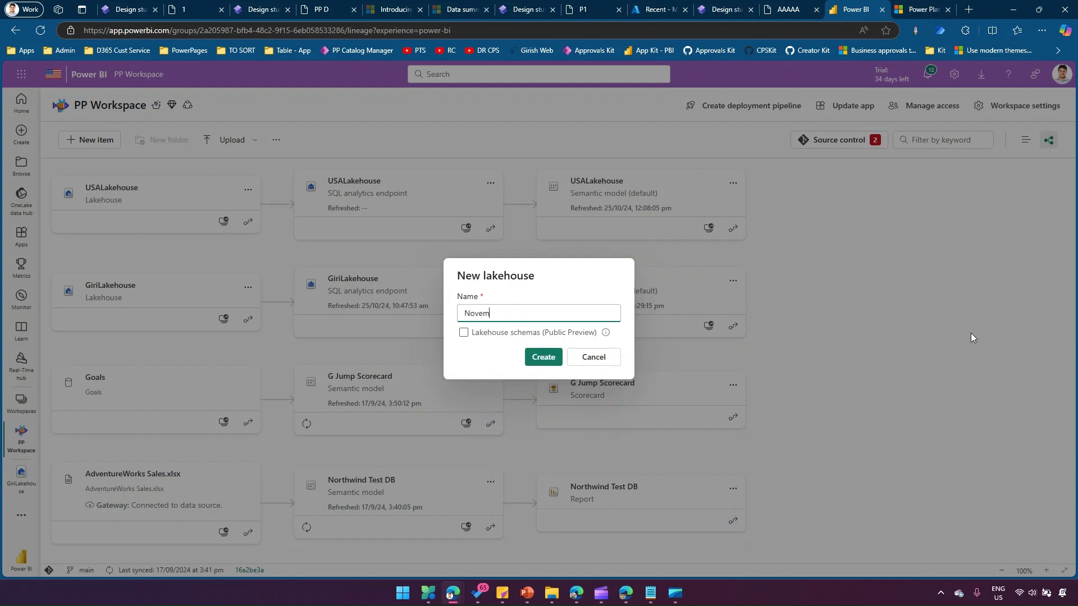
{"action": "type", "text": "ber "}
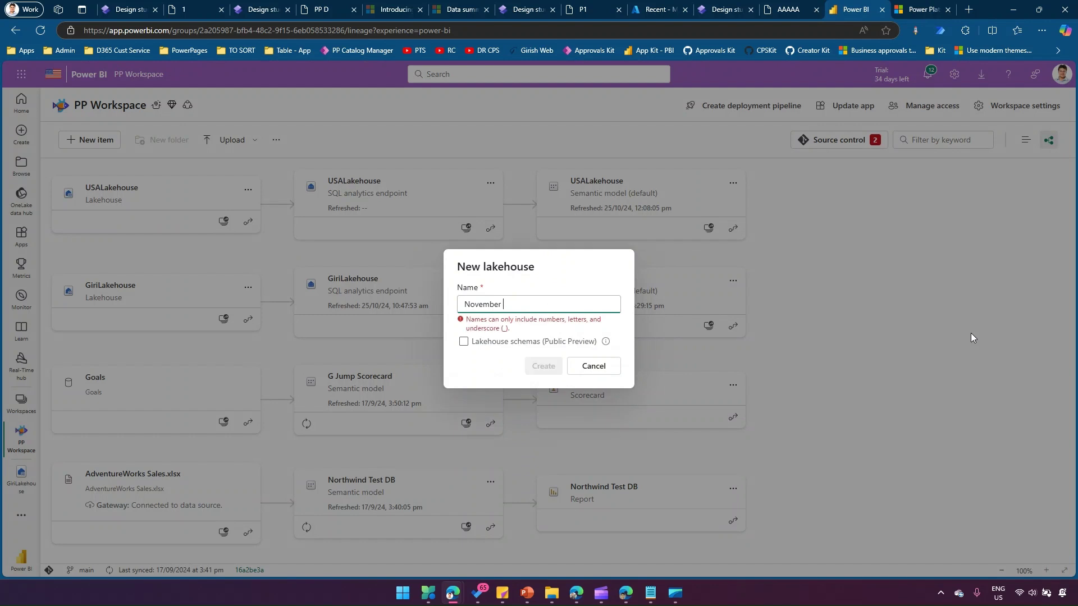
{"action": "type", "text": "Lakehouse"}
{"action": "left_click", "coordinate": [505, 305]}
{"action": "key", "text": "BackSpace"}
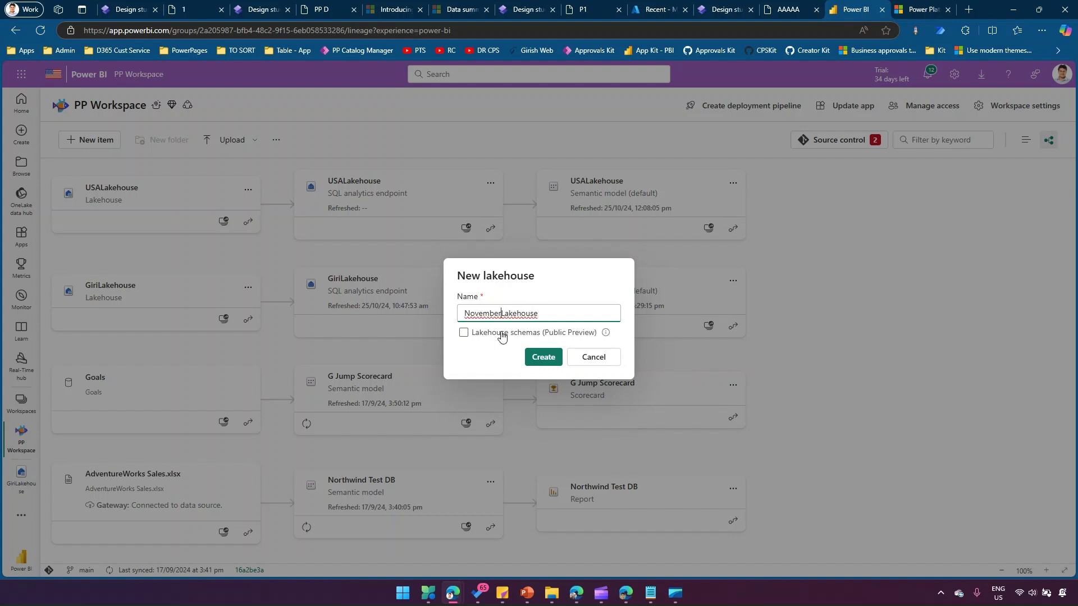
{"action": "left_click", "coordinate": [464, 334]}
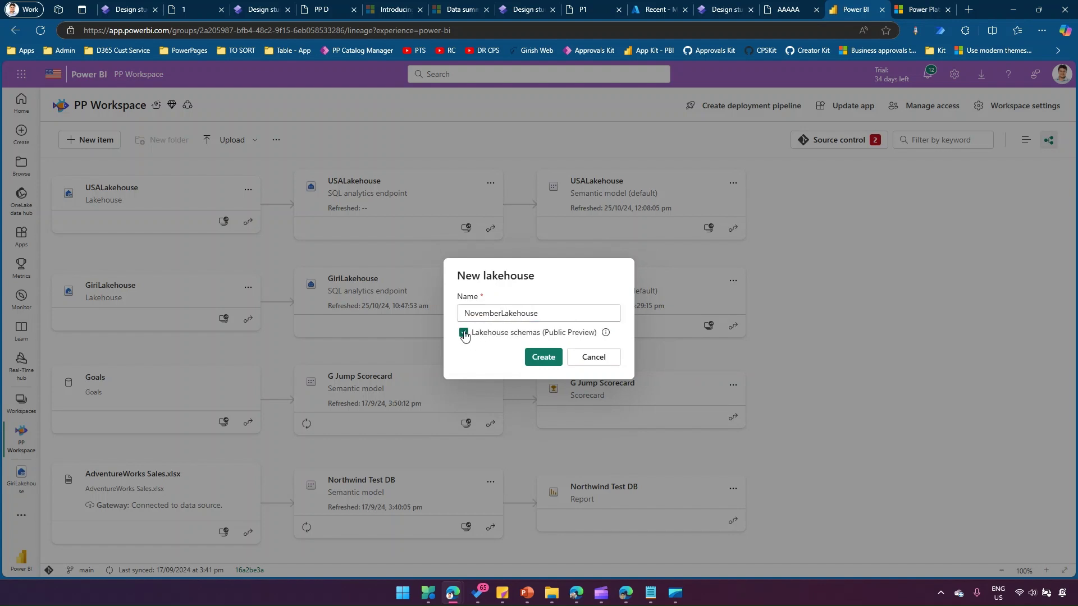
{"action": "left_click", "coordinate": [463, 335]}
{"action": "mouse_move", "coordinate": [606, 335]}
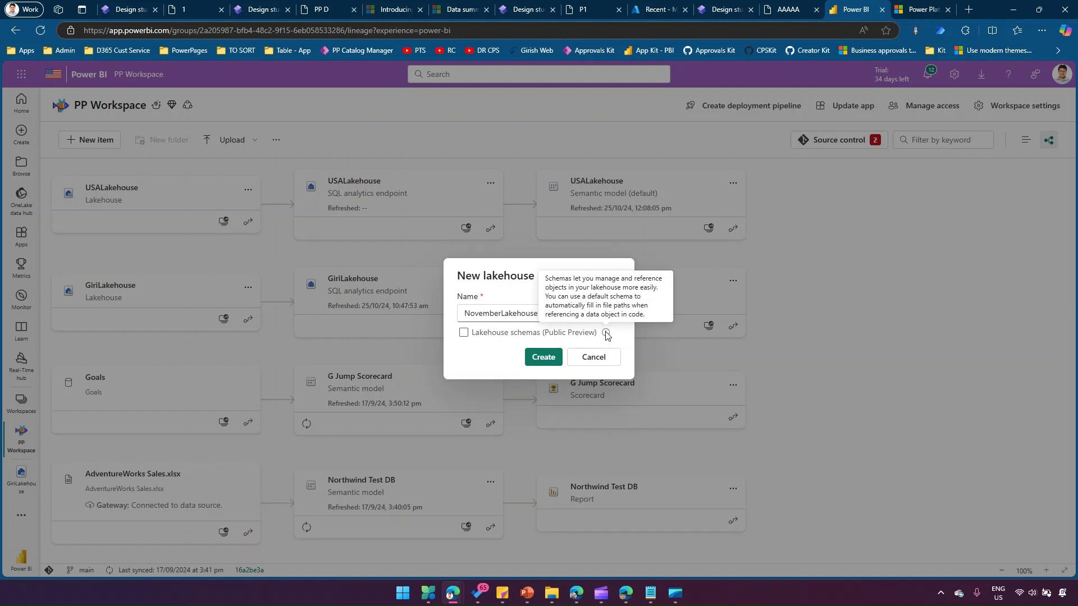
{"action": "left_click", "coordinate": [464, 333]}
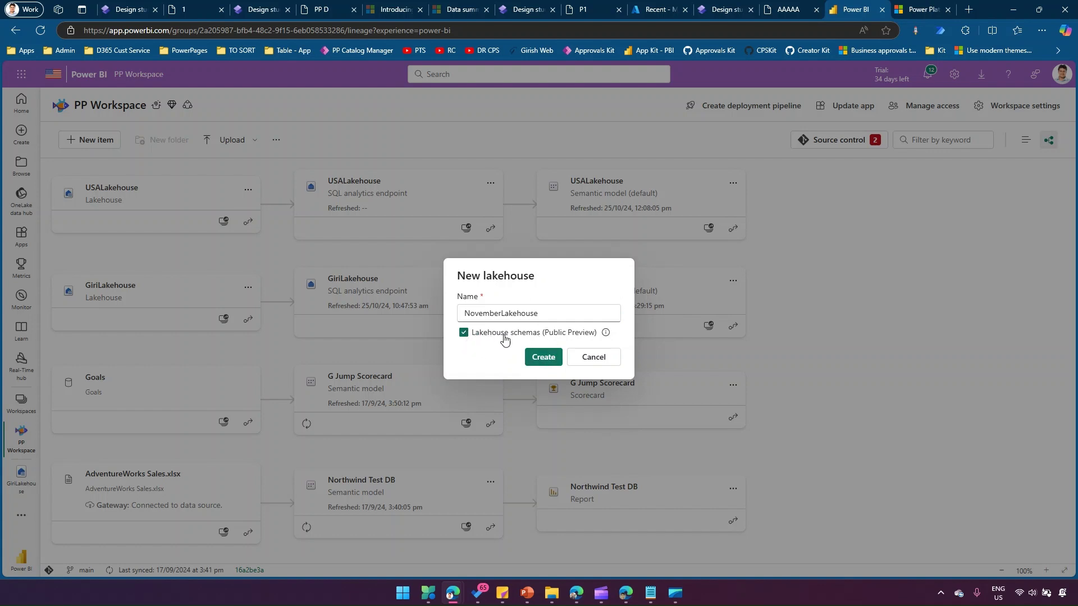
{"action": "left_click", "coordinate": [537, 360]}
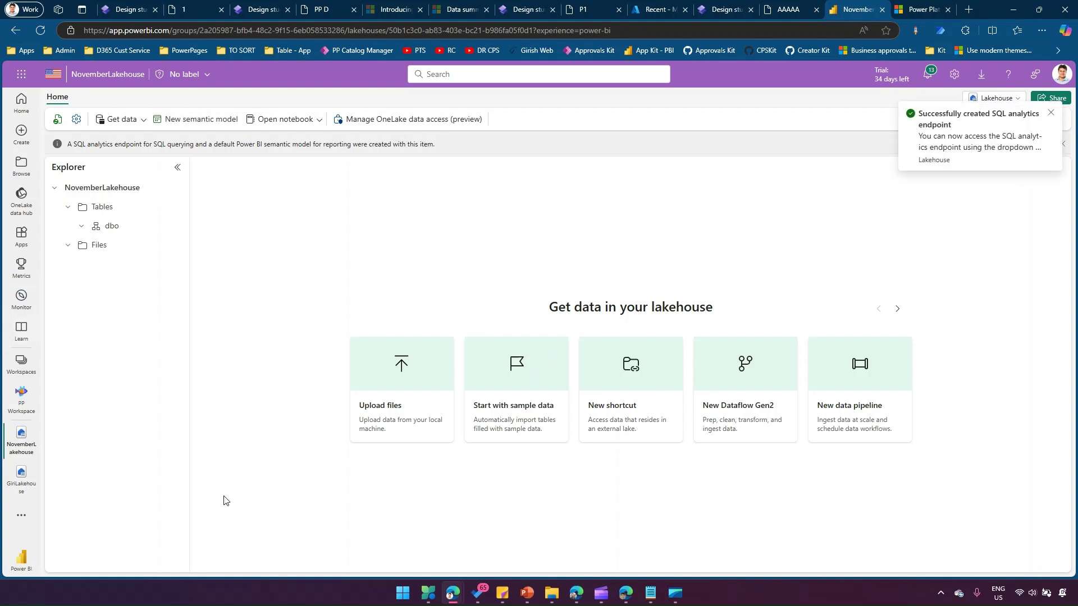
Show NovemberLakehouse's empty Files folder in the Explorer, then switch to another window
{"action": "left_click_drag", "start_coordinate": [50, 180], "coordinate": [174, 264]}
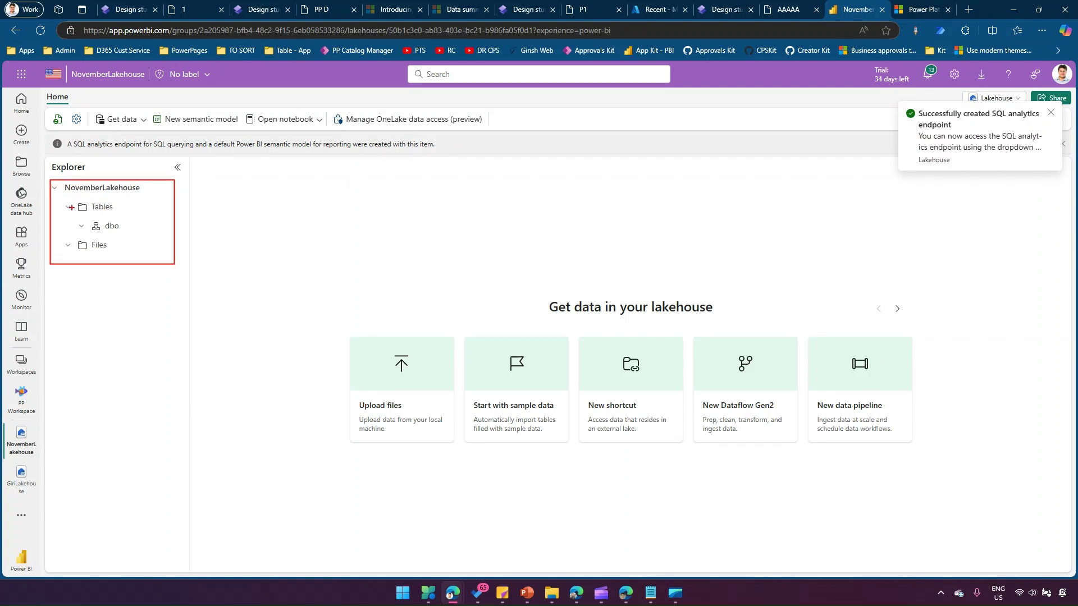
{"action": "key", "text": "Escape"}
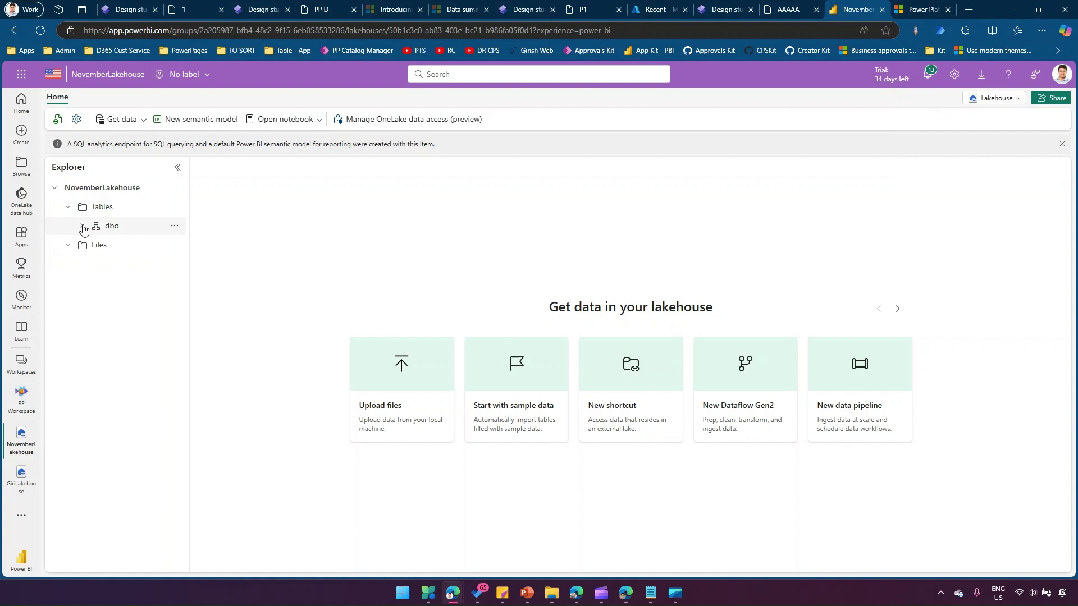
{"action": "left_click", "coordinate": [68, 207]}
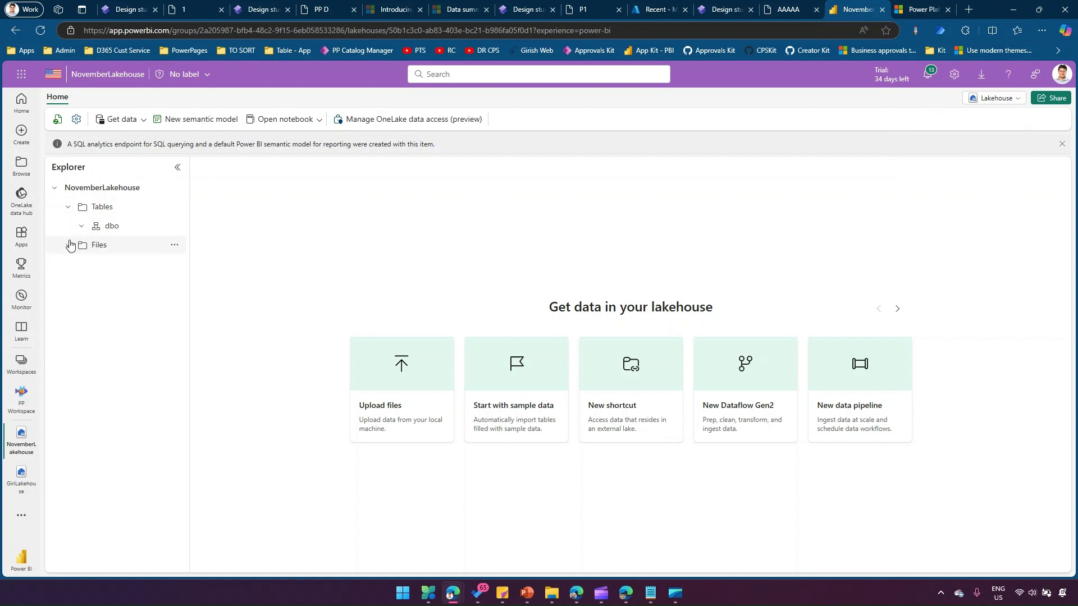
{"action": "left_click", "coordinate": [104, 247]}
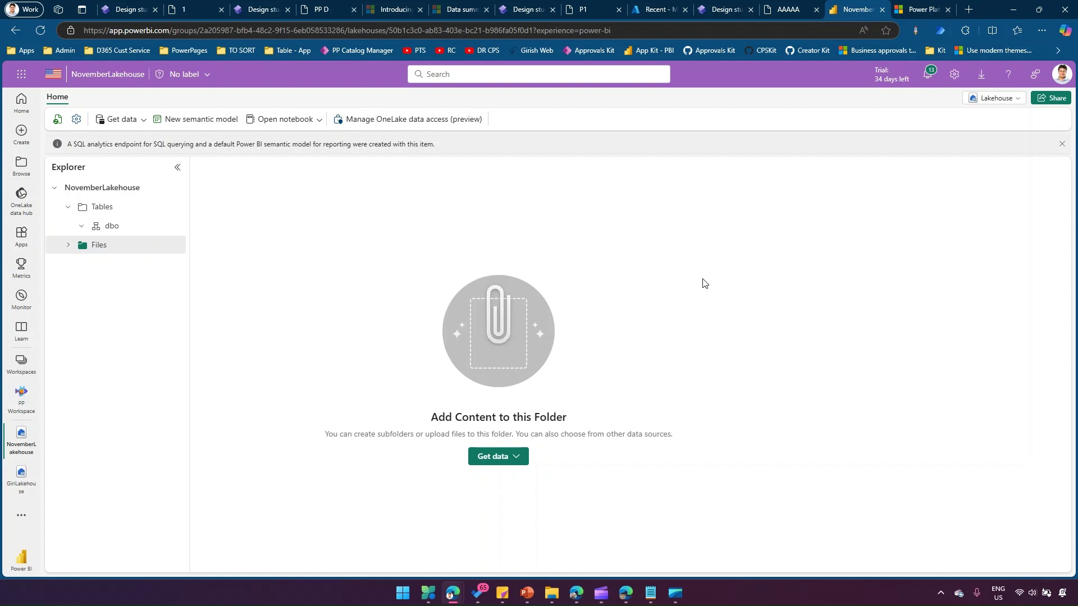
{"action": "key", "text": "super+e"}
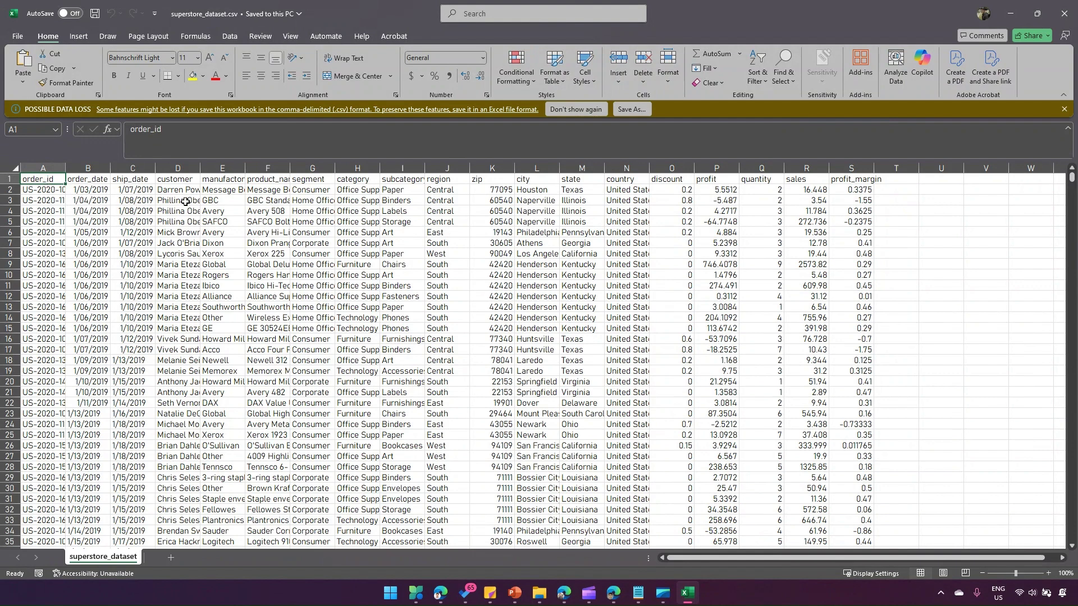
Widen the customer and manufactory columns and select the order_id through manufactory headings
{"action": "left_click_drag", "start_coordinate": [200, 164], "coordinate": [456, 164]}
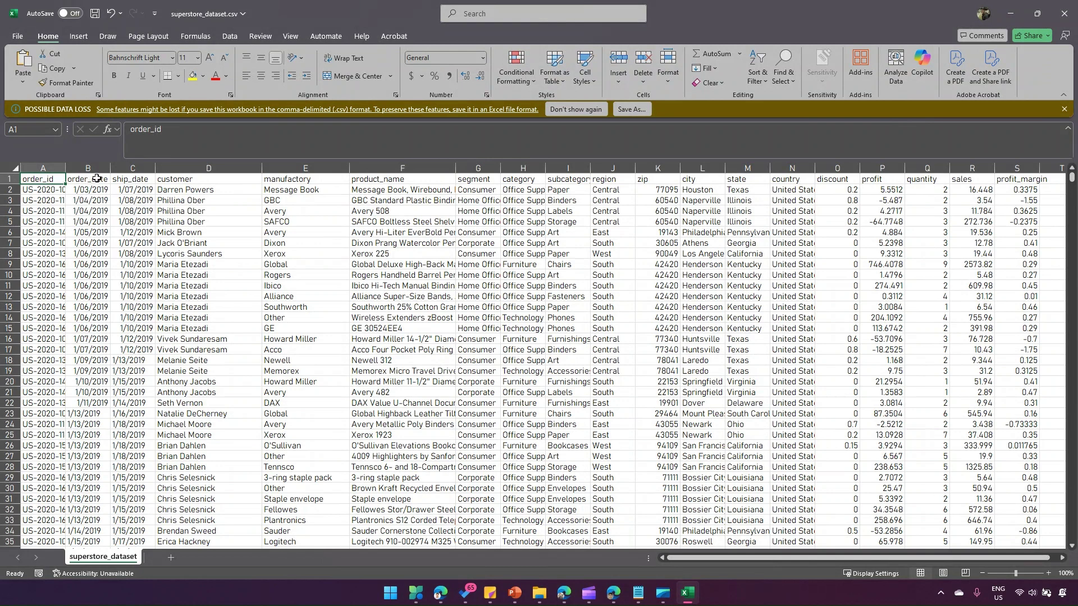
{"action": "left_click", "coordinate": [95, 180]}
{"action": "left_click", "coordinate": [132, 179]}
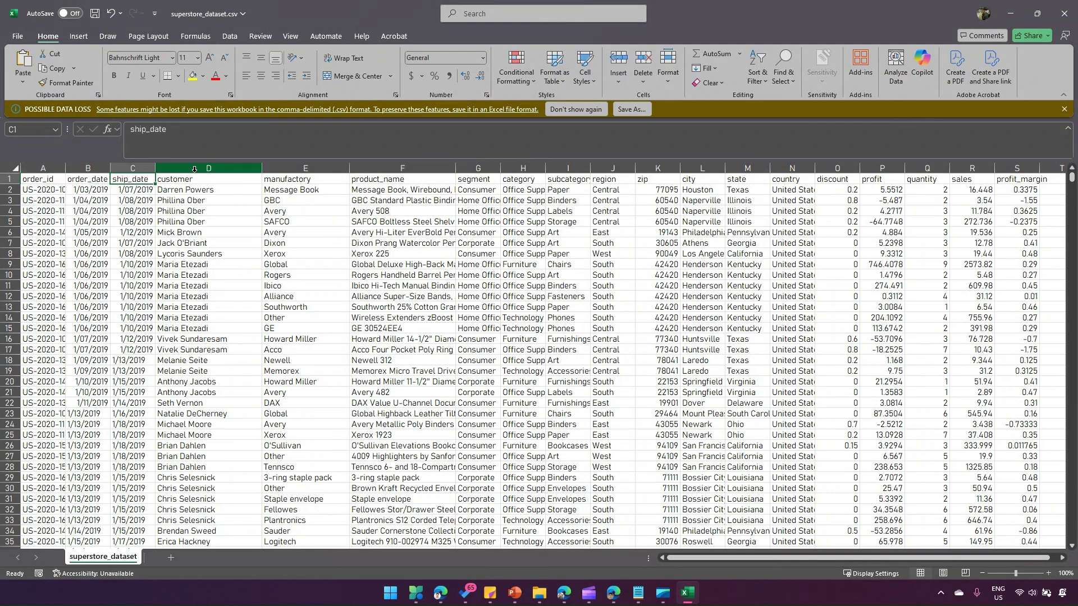
{"action": "left_click", "coordinate": [45, 181]}
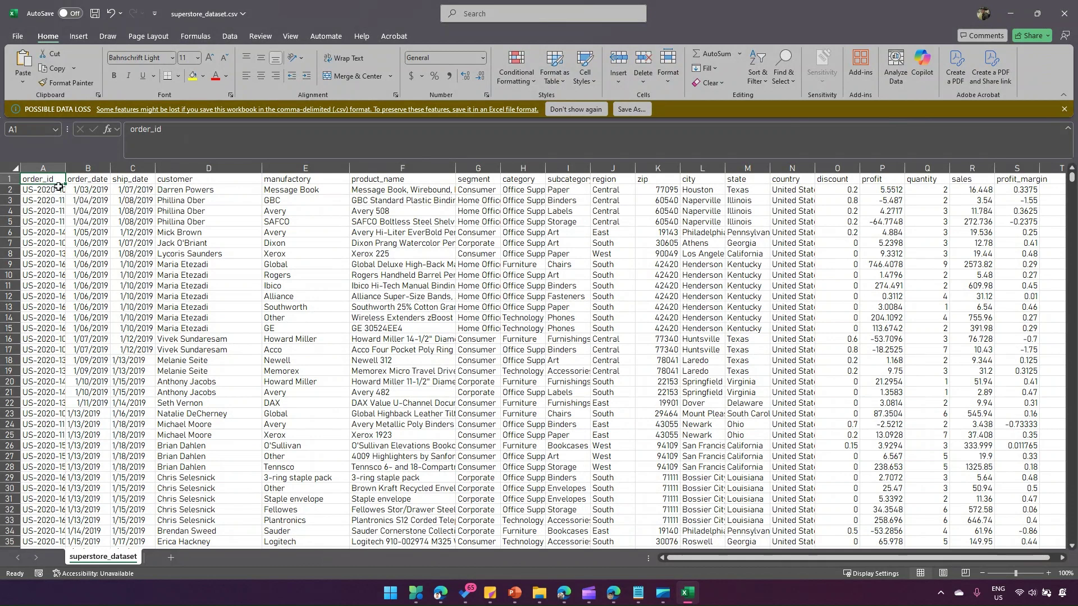
{"action": "left_click", "coordinate": [95, 180]}
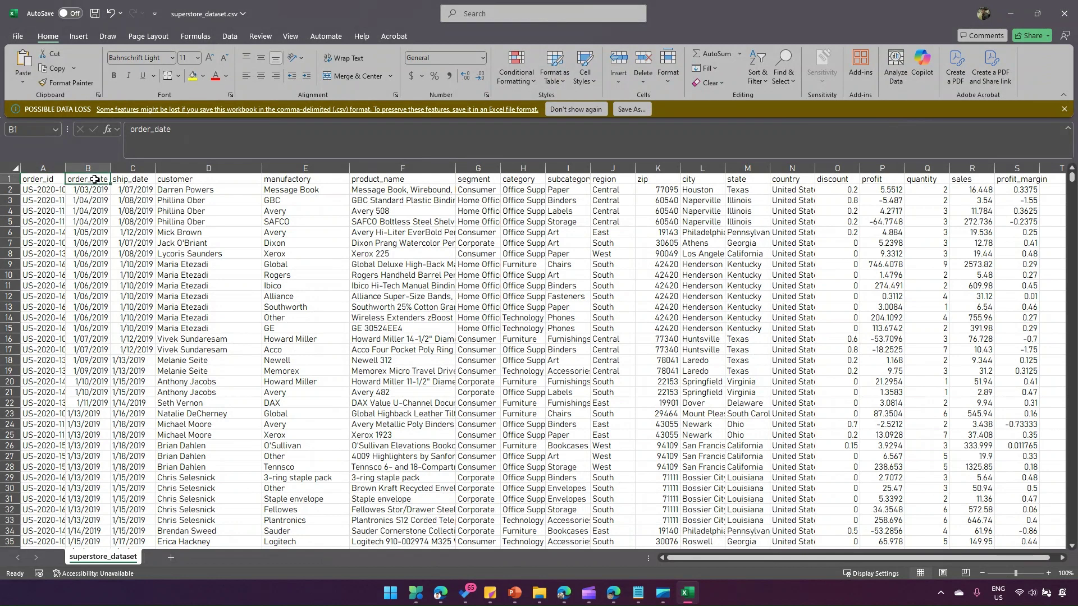
{"action": "left_click", "coordinate": [130, 178]}
{"action": "left_click", "coordinate": [196, 178]}
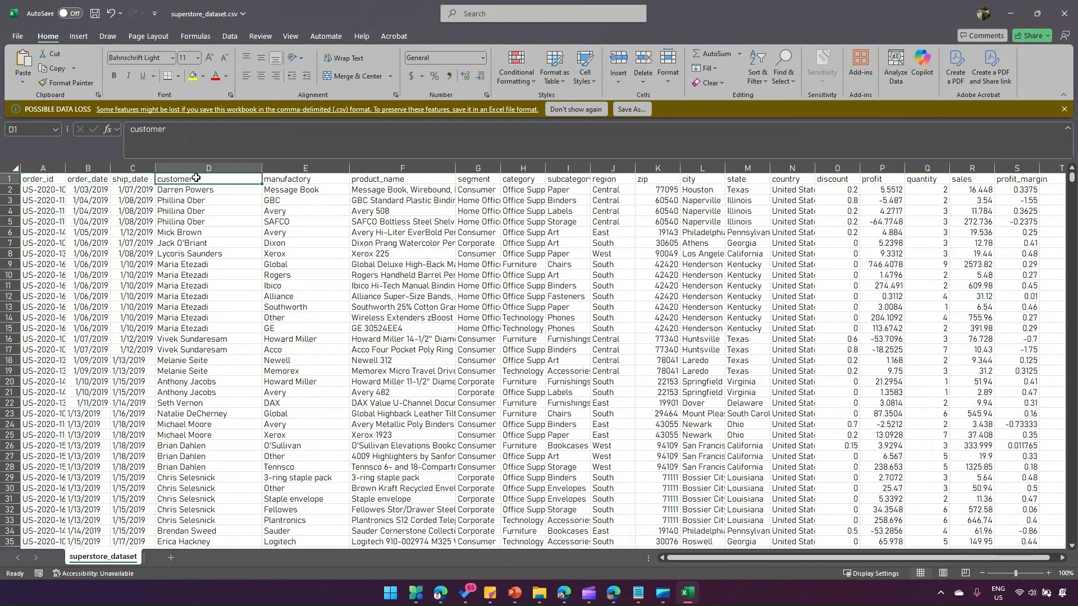
{"action": "left_click", "coordinate": [294, 178]}
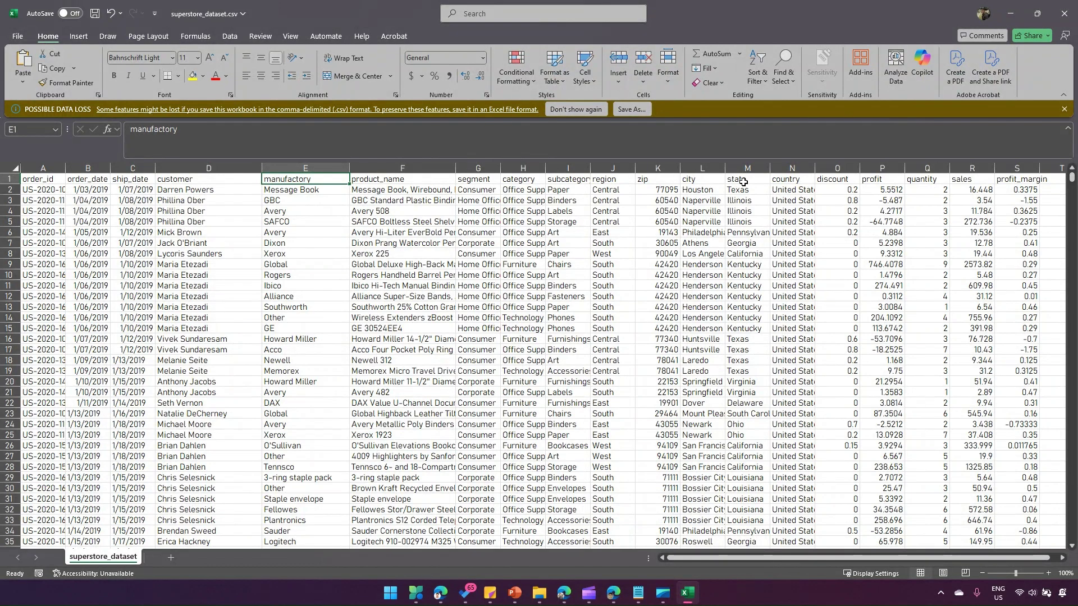
Scroll superstore_dataset.csv down to its last data row, 9995
{"action": "left_click_drag", "start_coordinate": [783, 556], "coordinate": [946, 555]}
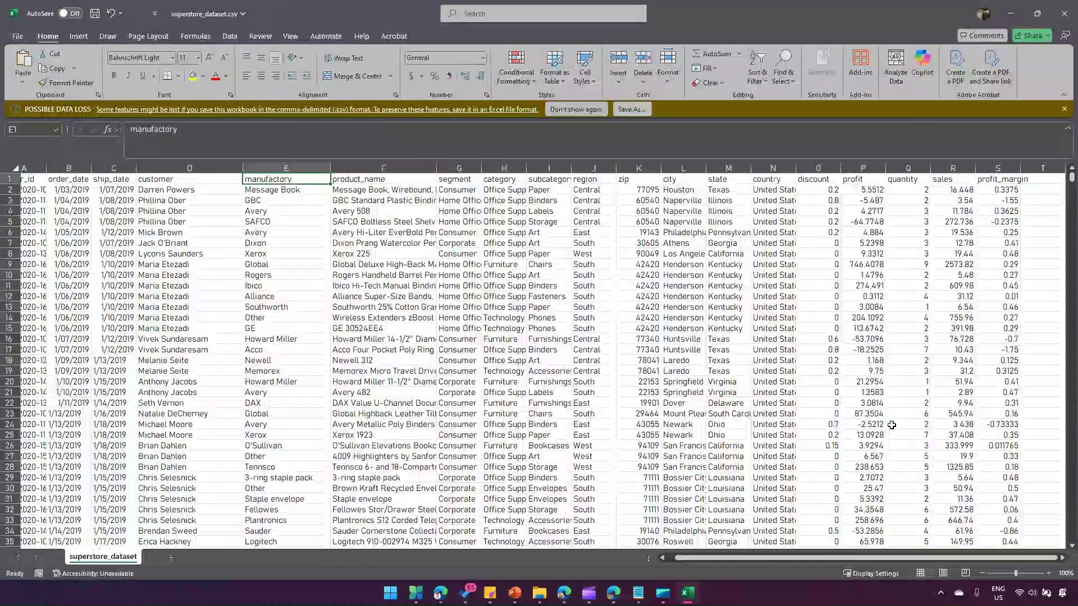
{"action": "scroll", "coordinate": [893, 419], "scroll_direction": "down", "scroll_amount": 20}
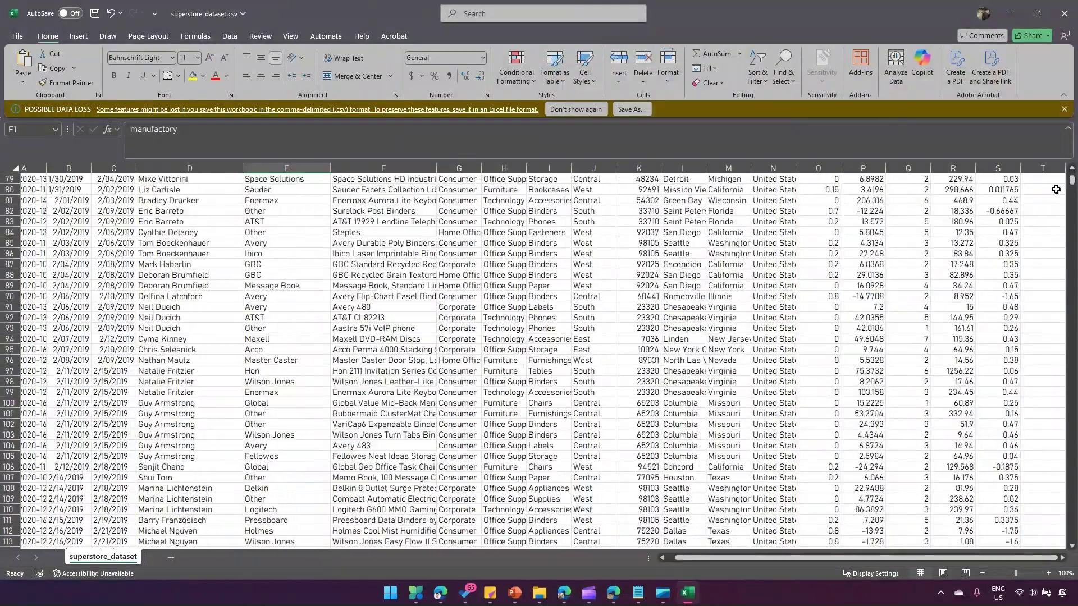
{"action": "left_click_drag", "start_coordinate": [1071, 181], "coordinate": [1058, 137]}
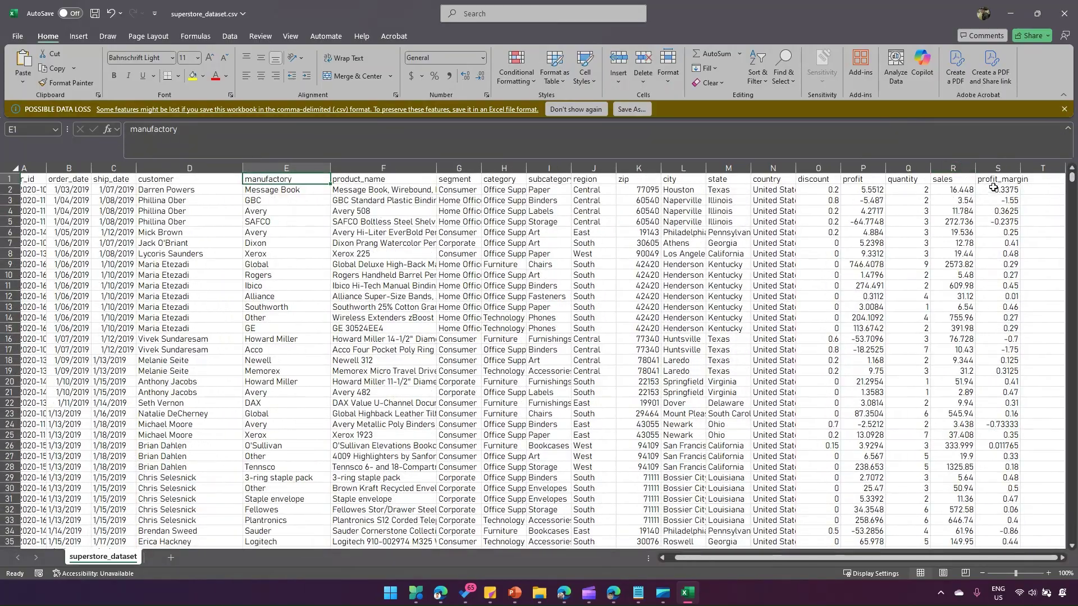
{"action": "left_click_drag", "start_coordinate": [1071, 181], "coordinate": [1072, 537]}
{"action": "scroll", "coordinate": [837, 500], "scroll_direction": "down", "scroll_amount": 6}
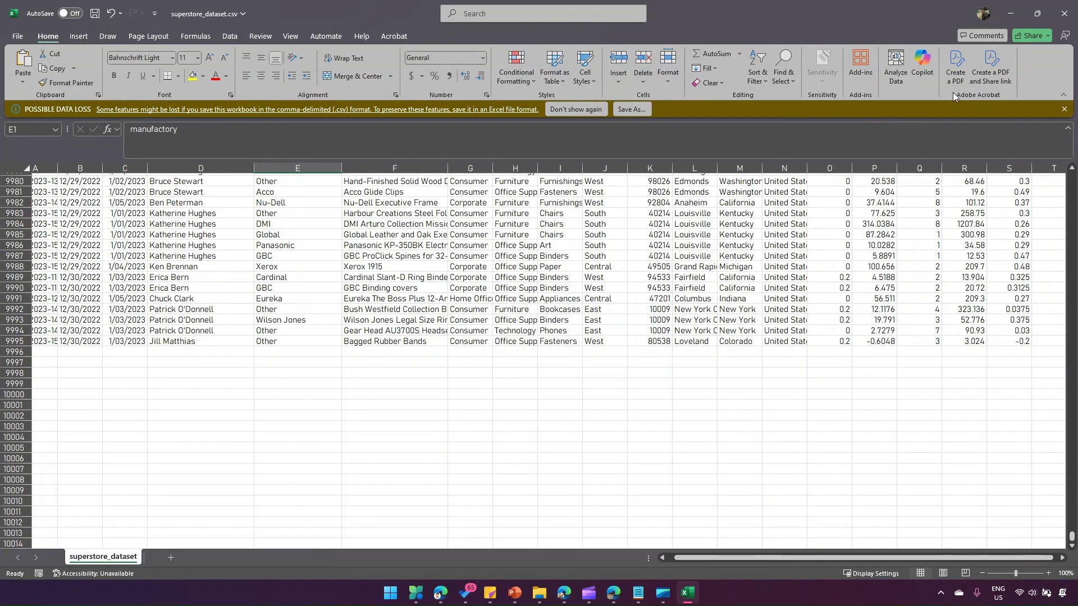
Upload superstore_dataset.csv from DEV > Sample Database via Get data > Upload files
{"action": "left_click", "coordinate": [1009, 13]}
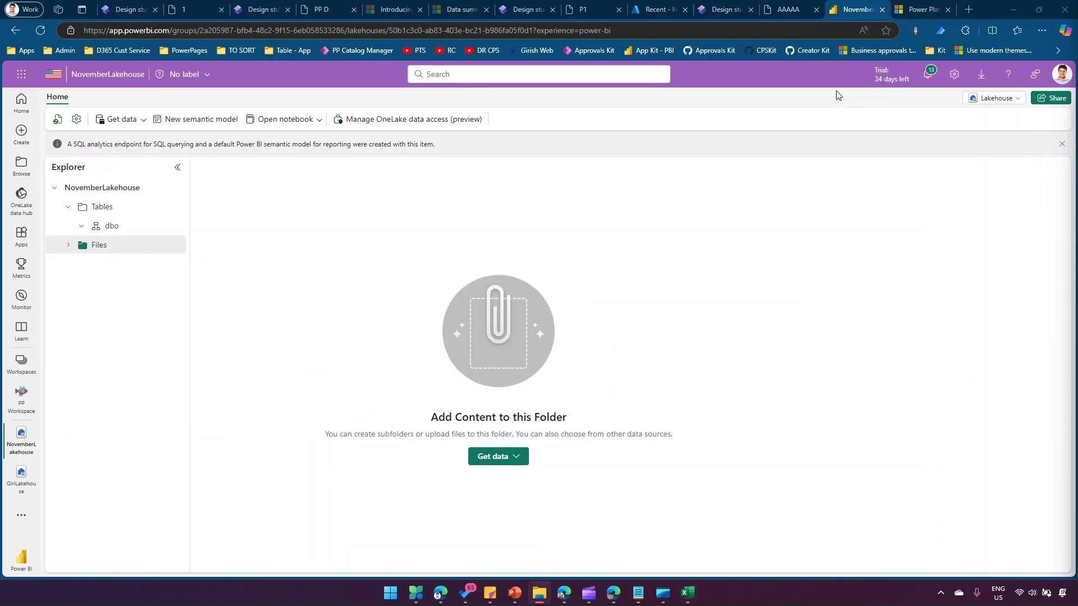
{"action": "left_click", "coordinate": [517, 457]}
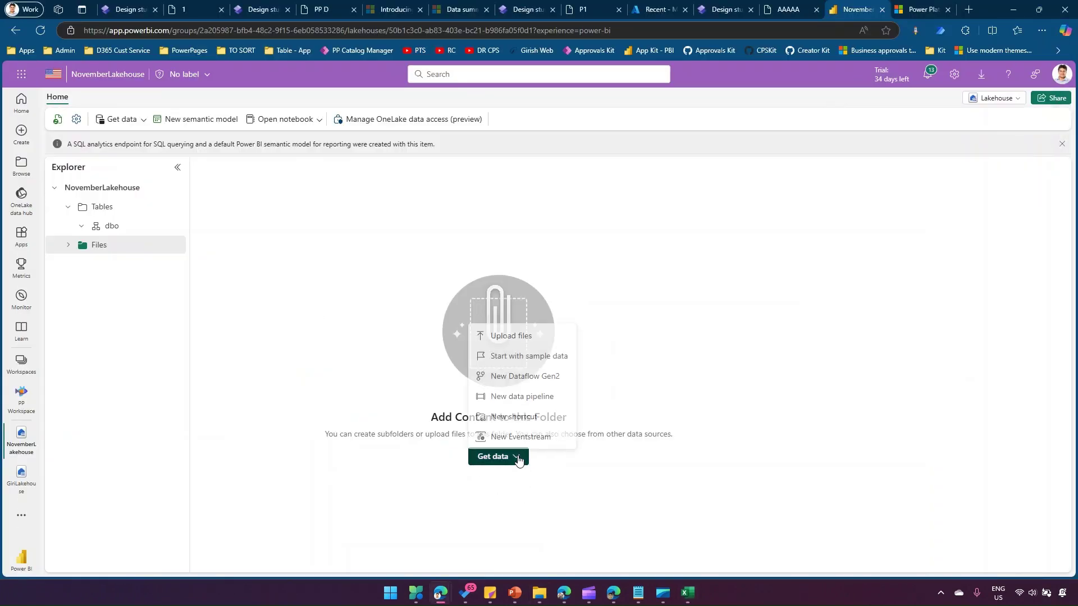
{"action": "left_click", "coordinate": [522, 332]}
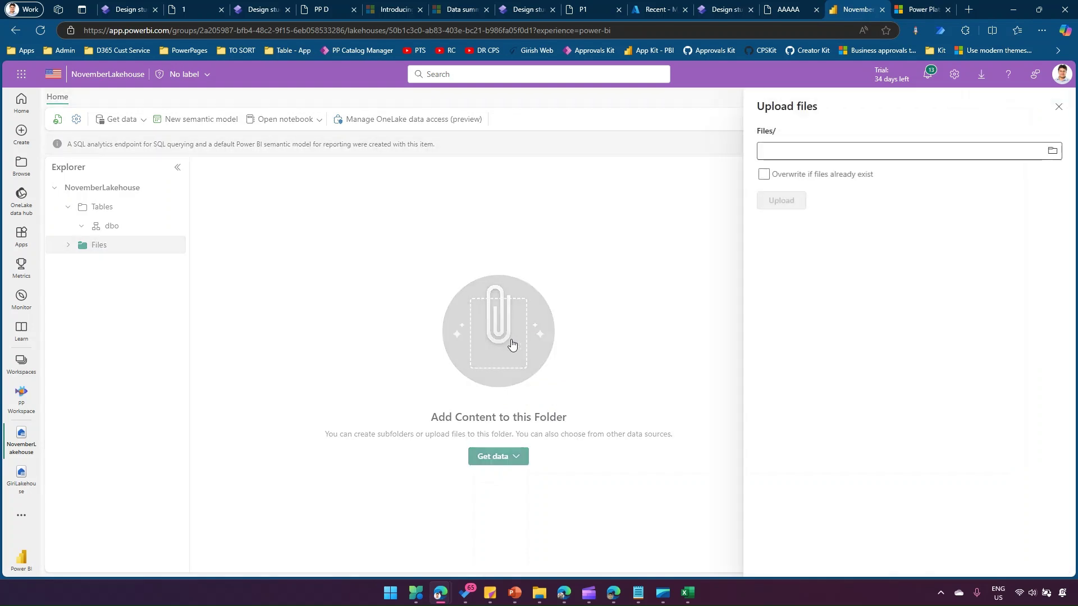
{"action": "left_click", "coordinate": [1052, 151]}
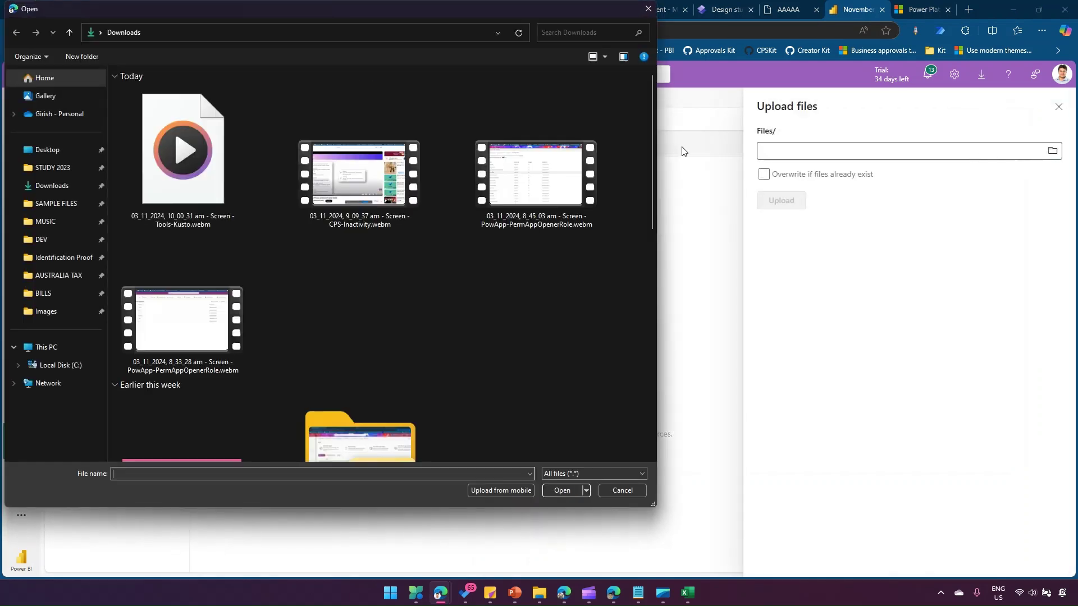
{"action": "left_click", "coordinate": [66, 238]}
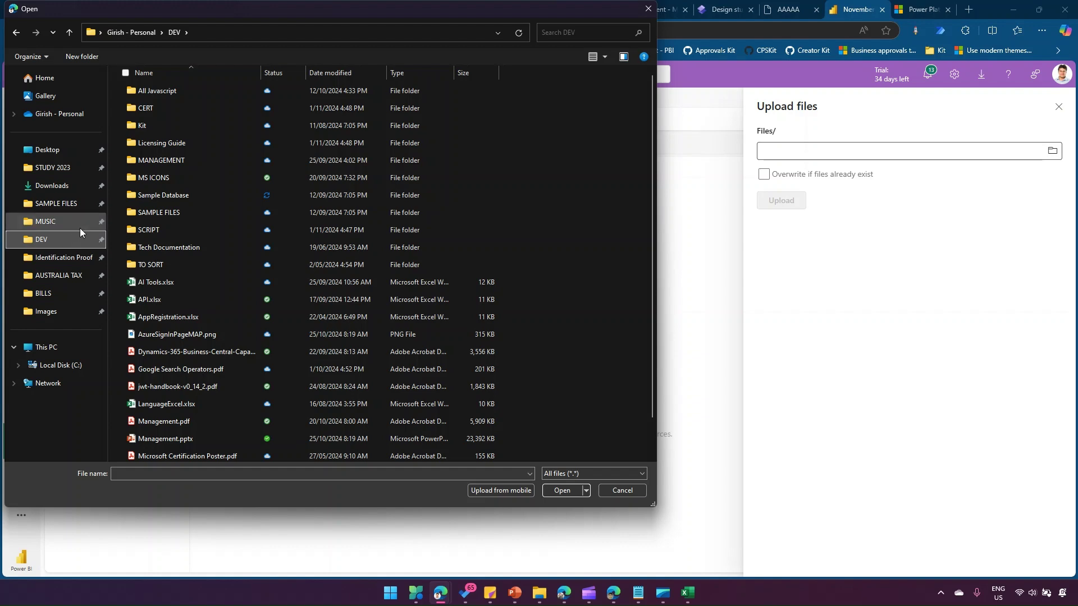
{"action": "double_click", "coordinate": [131, 203]}
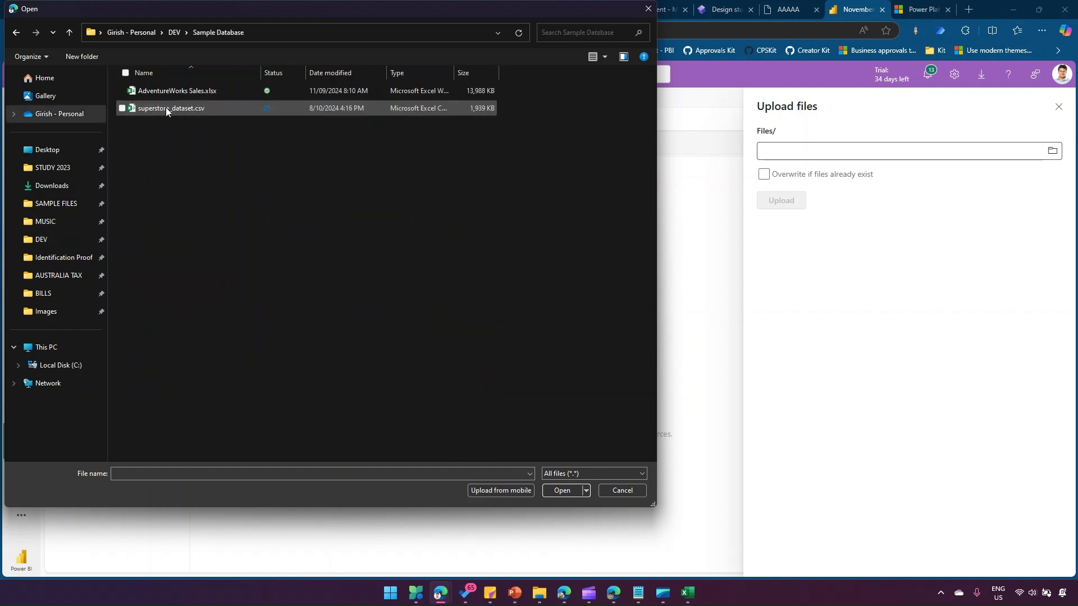
{"action": "double_click", "coordinate": [166, 107]}
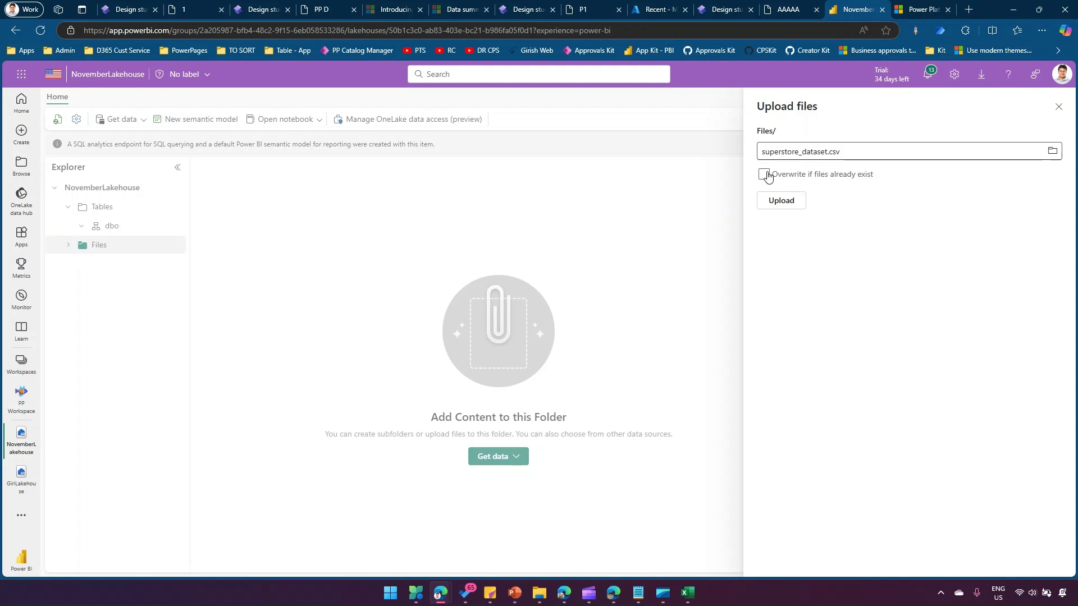
{"action": "left_click", "coordinate": [780, 203]}
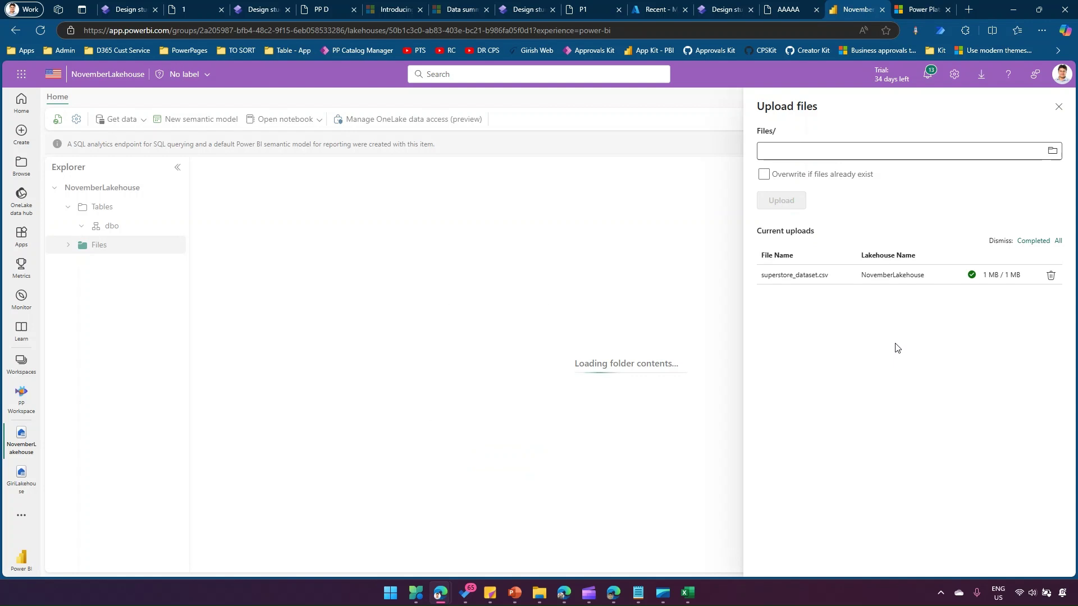
Close the Upload files panel once the 1 MB csv is listed
{"action": "left_click_drag", "start_coordinate": [754, 269], "coordinate": [853, 285]}
{"action": "left_click_drag", "start_coordinate": [910, 317], "coordinate": [895, 291]}
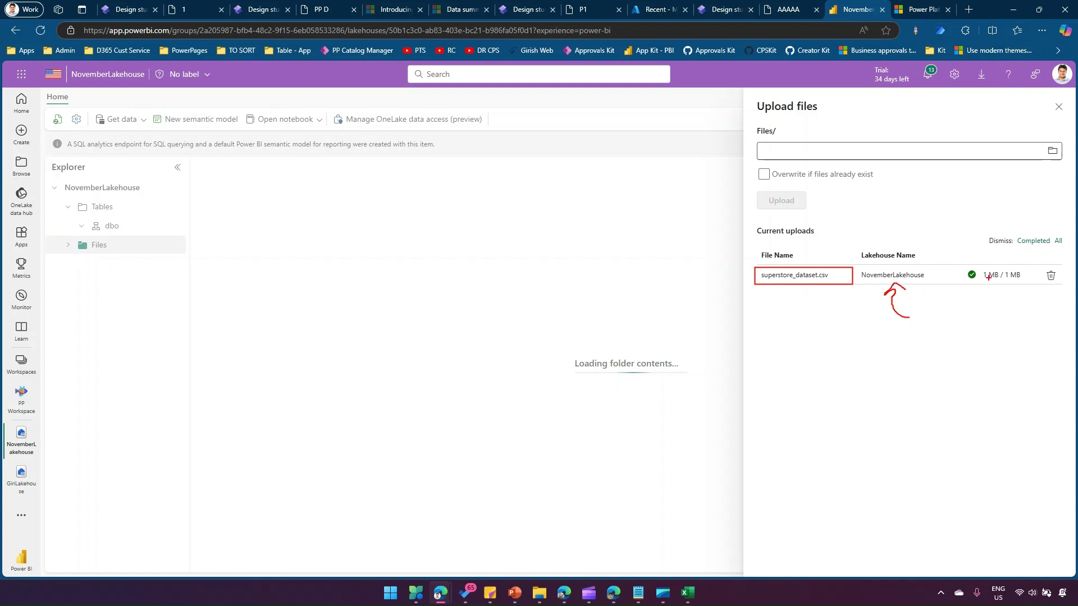
{"action": "key", "text": "Escape"}
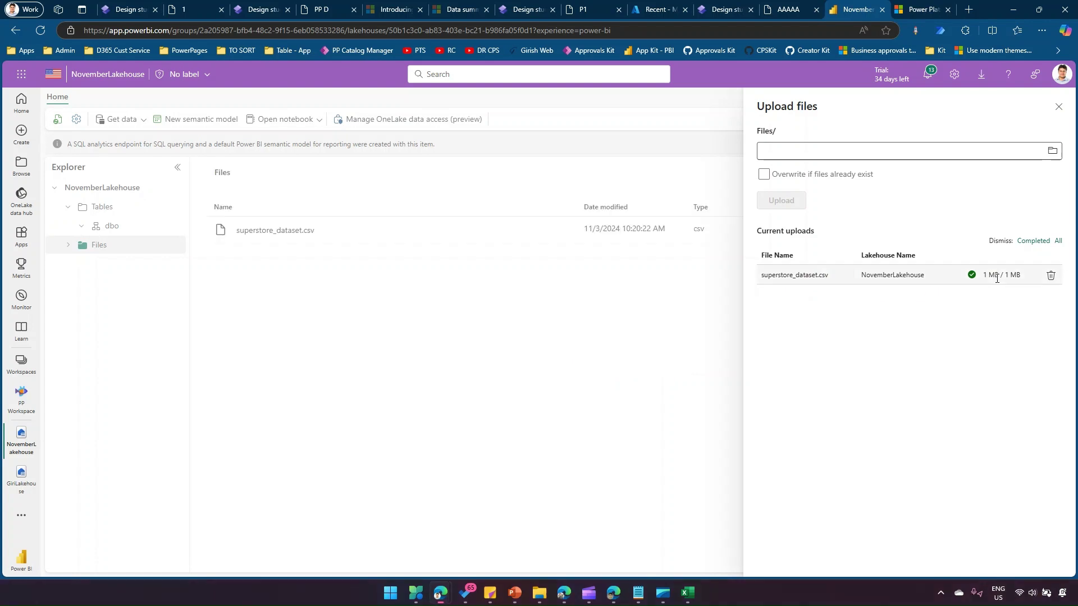
{"action": "left_click", "coordinate": [1058, 108]}
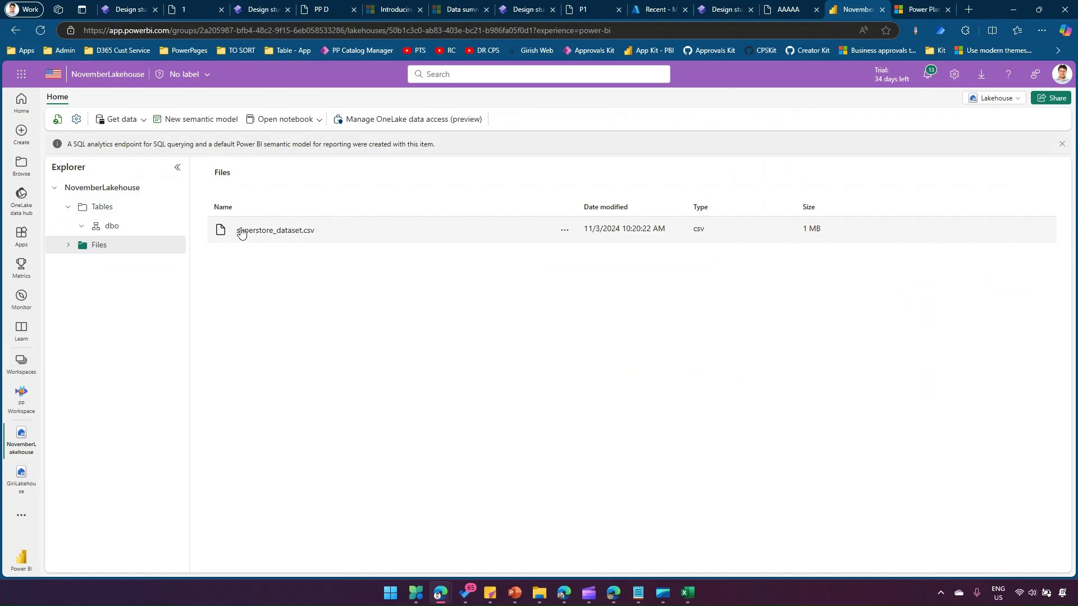
Open the actions menu for superstore_dataset.csv and reveal the Load to Tables options
{"action": "key", "text": "ctrl"}
{"action": "key", "text": "ctrl"}
{"action": "mouse_move", "coordinate": [569, 234]}
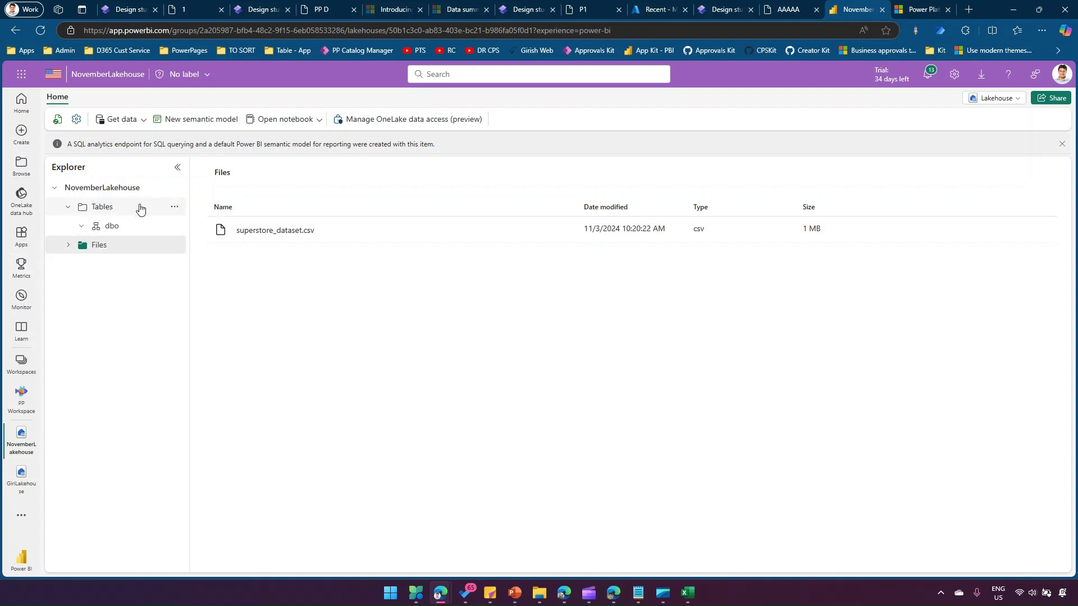
{"action": "left_click", "coordinate": [69, 251]}
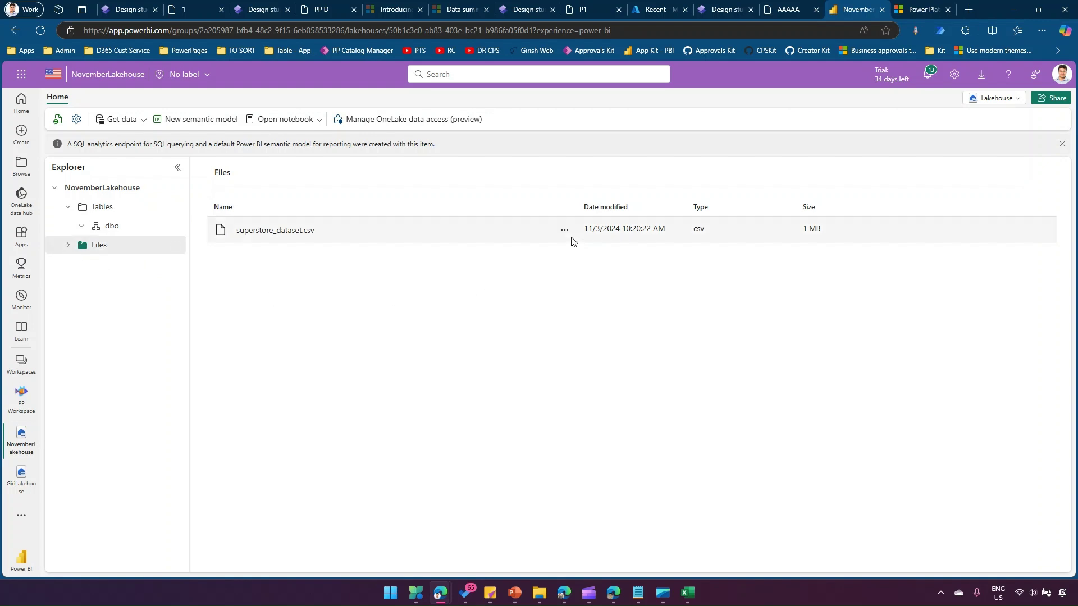
{"action": "left_click", "coordinate": [565, 231]}
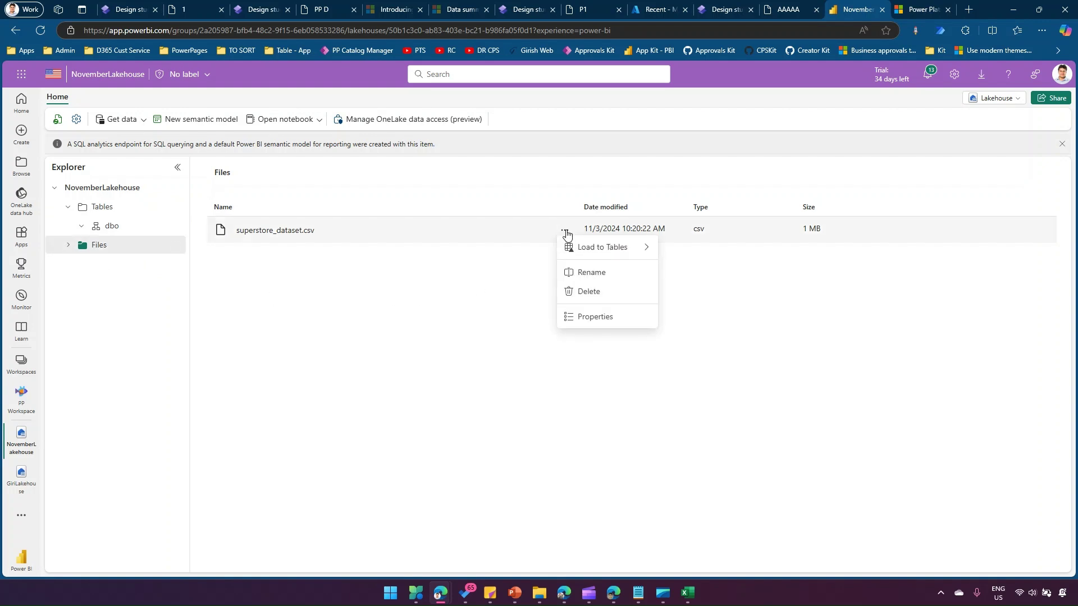
{"action": "mouse_move", "coordinate": [590, 249]}
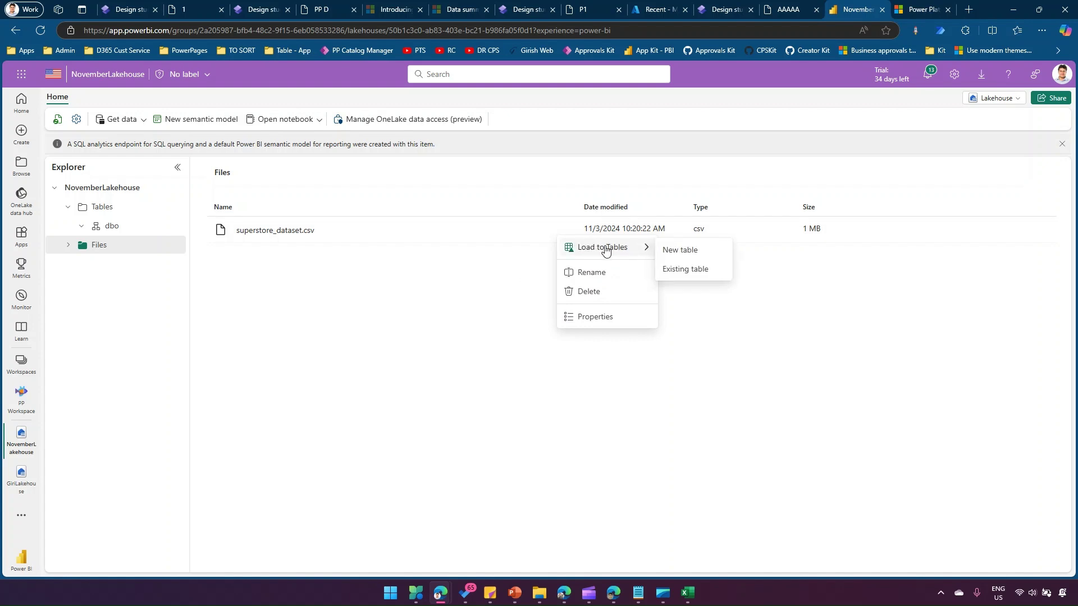
Choose New table, replace the suggested name with brisbane_store, then switch to Excel
{"action": "left_click", "coordinate": [672, 254]}
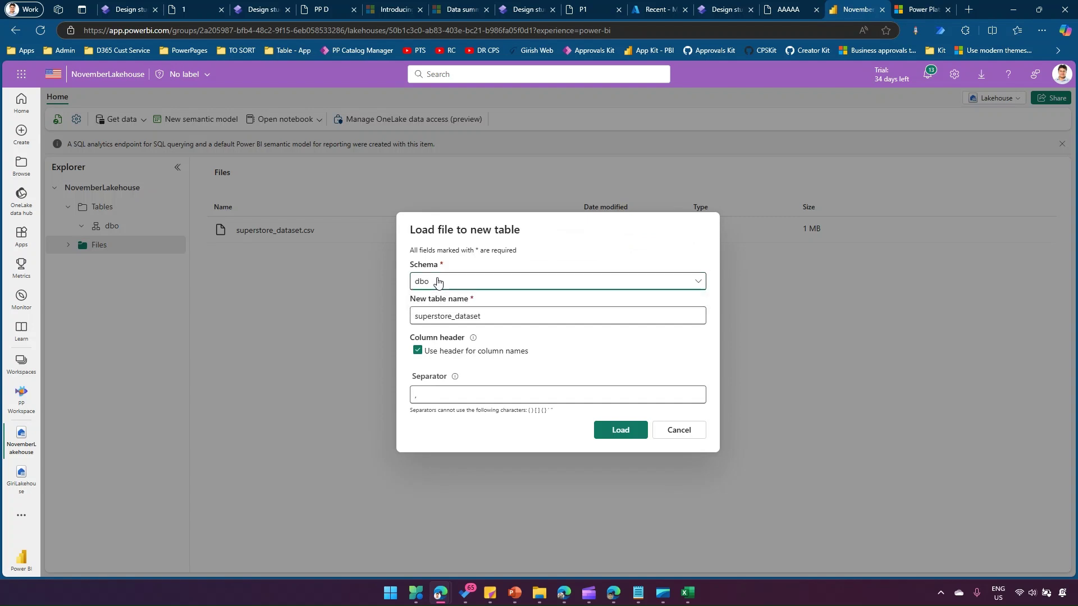
{"action": "left_click_drag", "start_coordinate": [491, 315], "coordinate": [354, 303]}
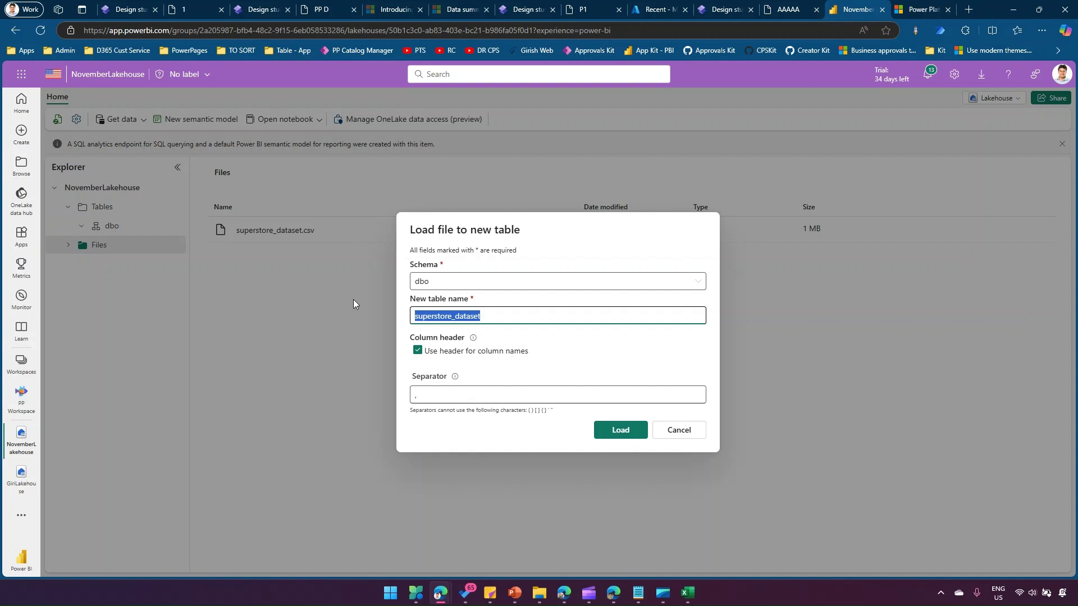
{"action": "type", "text": "brisbane"}
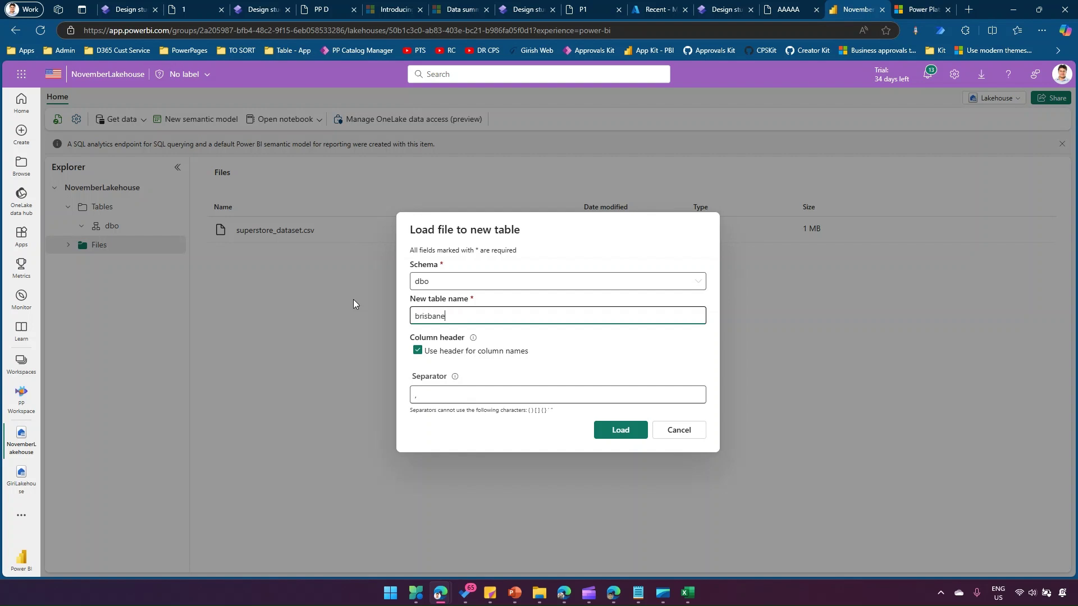
{"action": "type", "text": "_store"}
{"action": "left_click", "coordinate": [689, 596]}
{"action": "scroll", "coordinate": [153, 270], "scroll_direction": "up", "scroll_amount": 6}
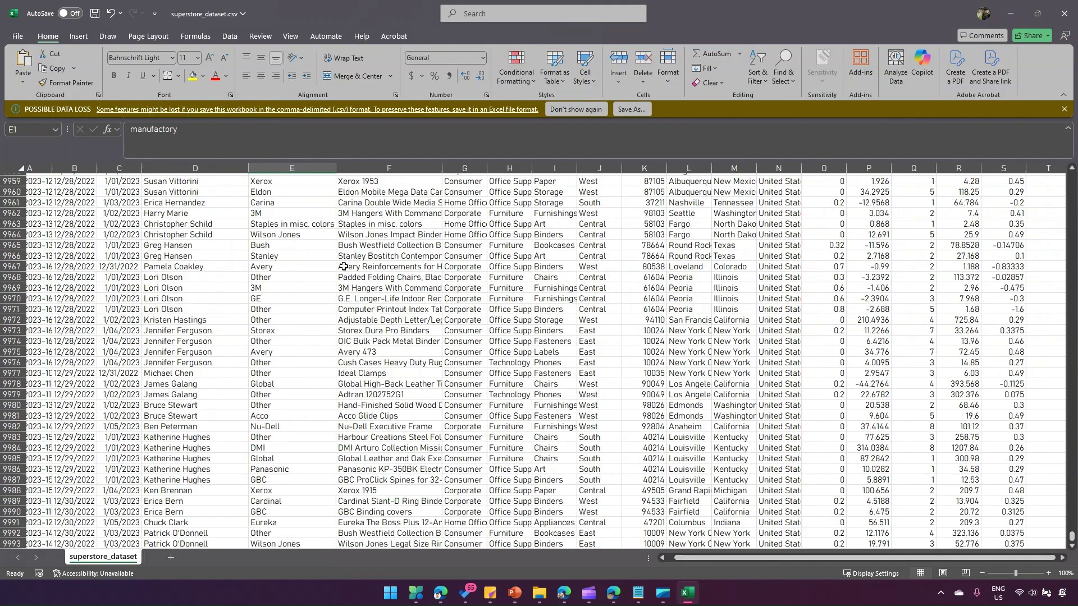
{"action": "left_click_drag", "start_coordinate": [1072, 537], "coordinate": [1071, 178]}
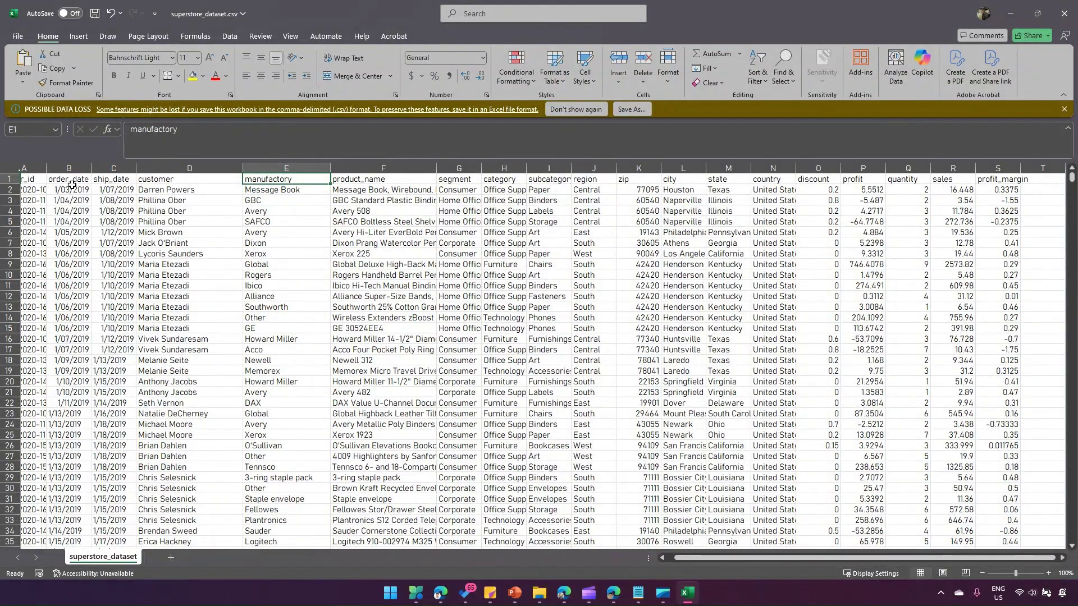
{"action": "left_click", "coordinate": [37, 180]}
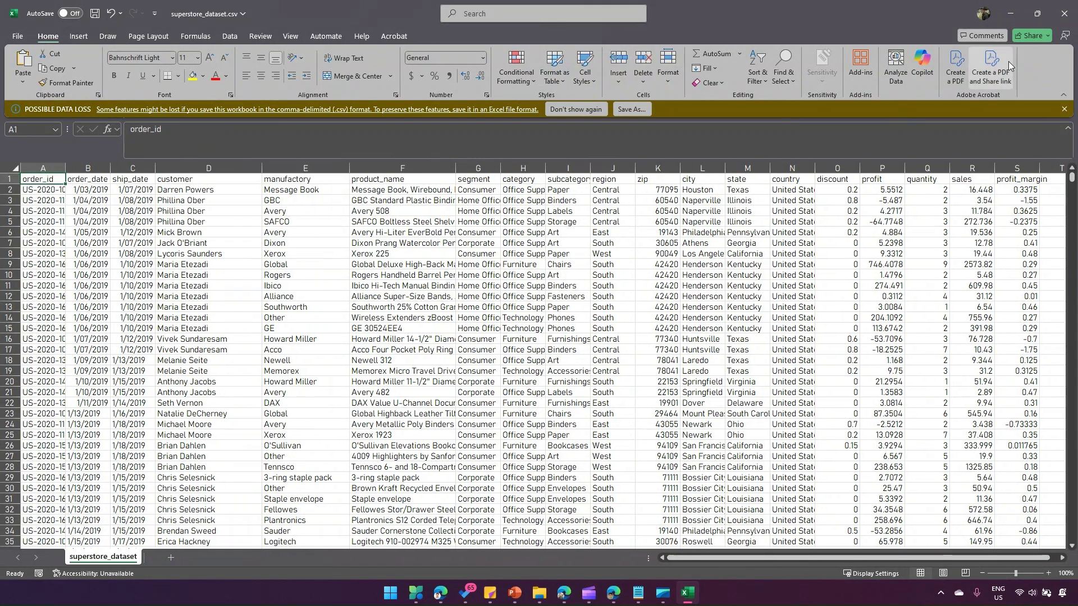
{"action": "left_click", "coordinate": [1017, 9]}
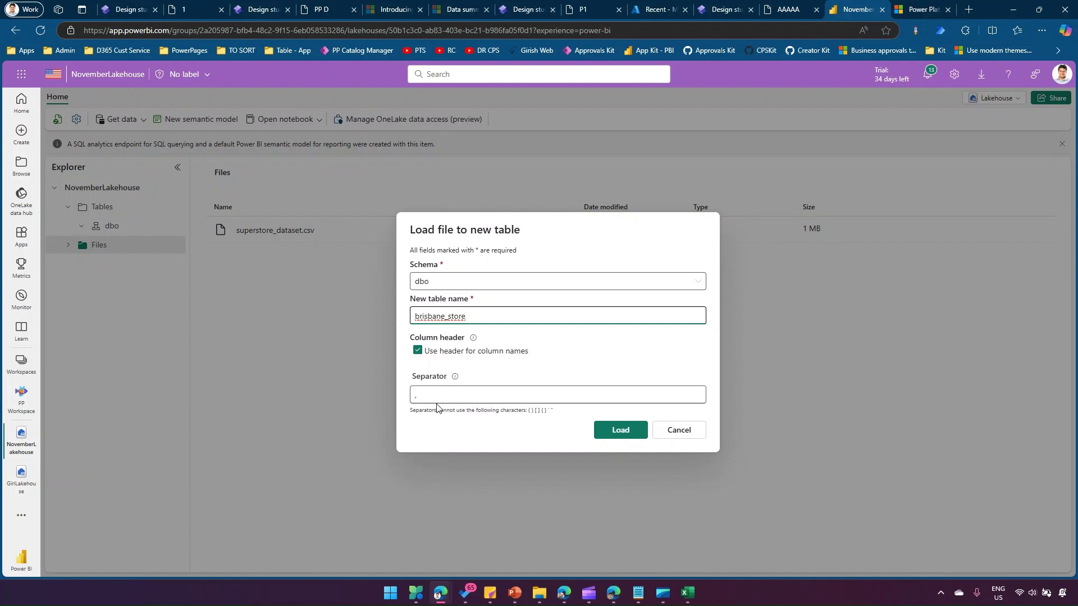
Load superstore_dataset.csv into the new dbo.brisbane_store table
{"action": "left_click", "coordinate": [622, 434]}
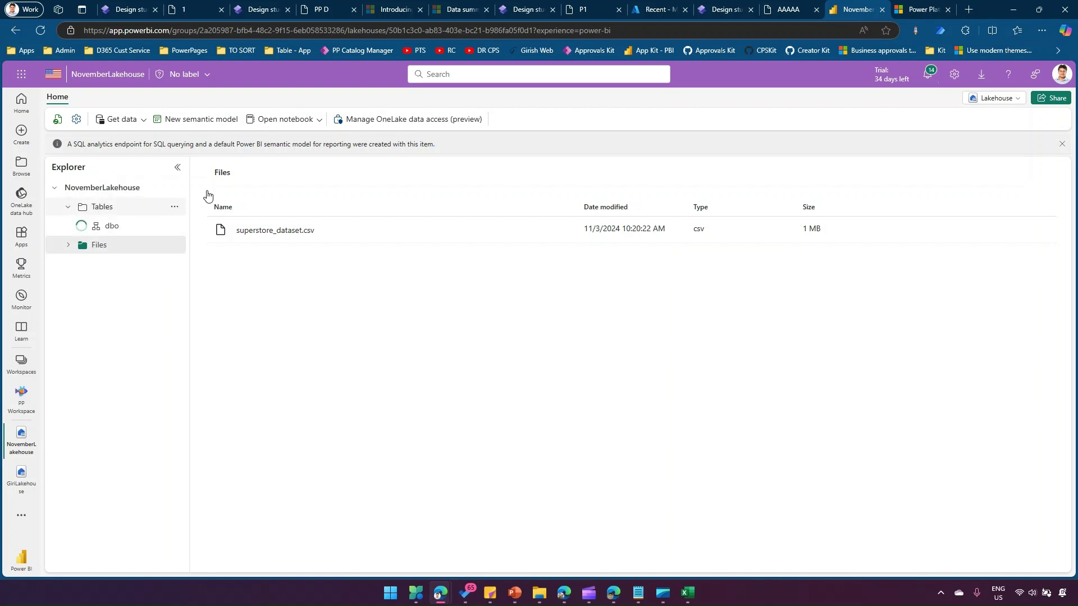
Check notifications, widen the Explorer, and preview brisbane_store's 1,000 rows and 19 columns
{"action": "left_click", "coordinate": [928, 79]}
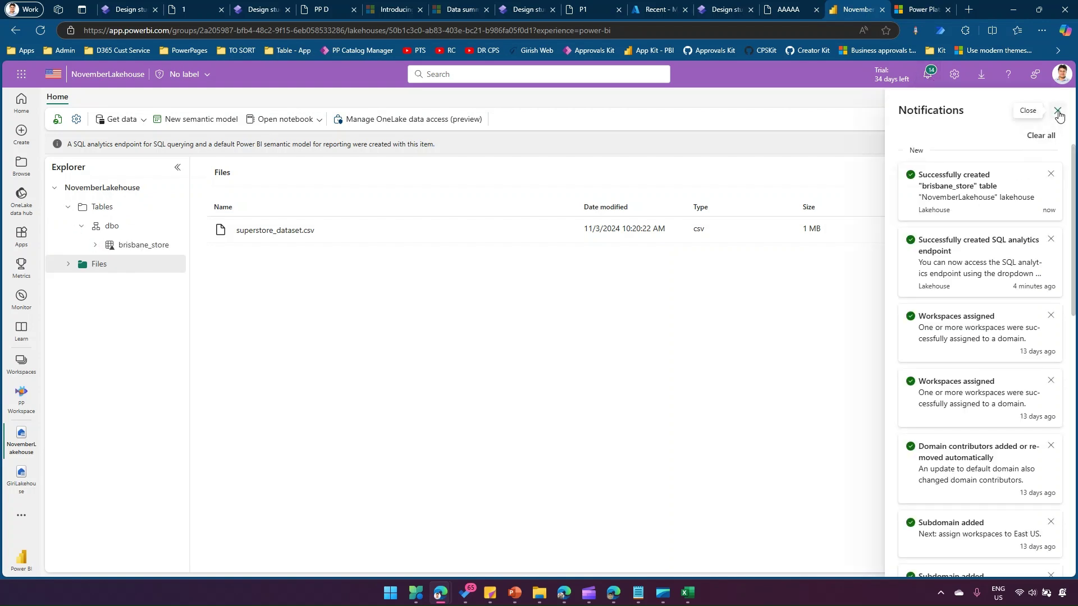
{"action": "left_click", "coordinate": [1058, 111]}
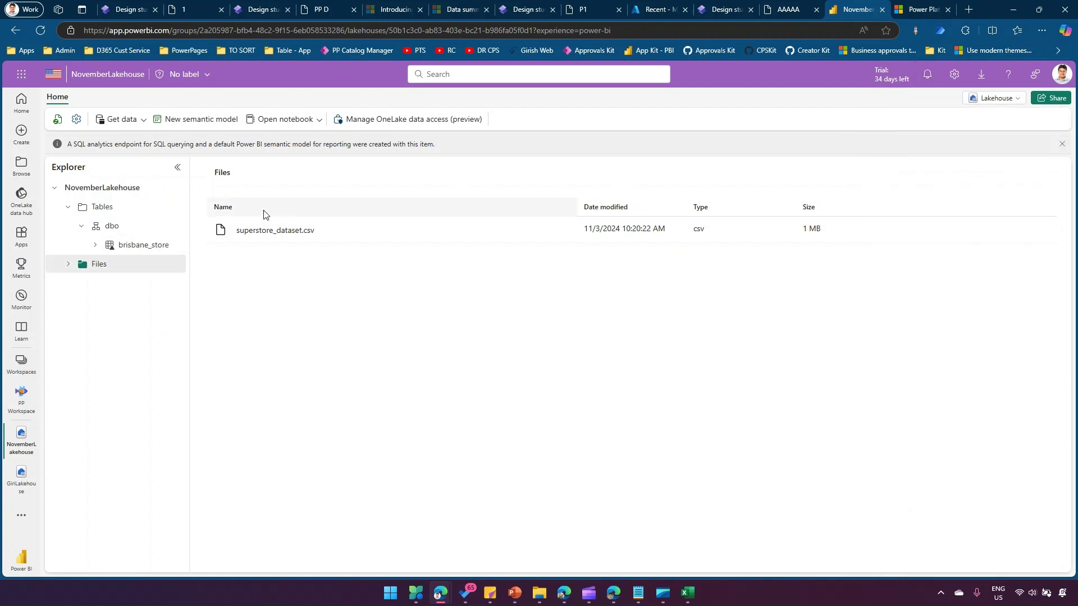
{"action": "left_click_drag", "start_coordinate": [192, 185], "coordinate": [263, 185]}
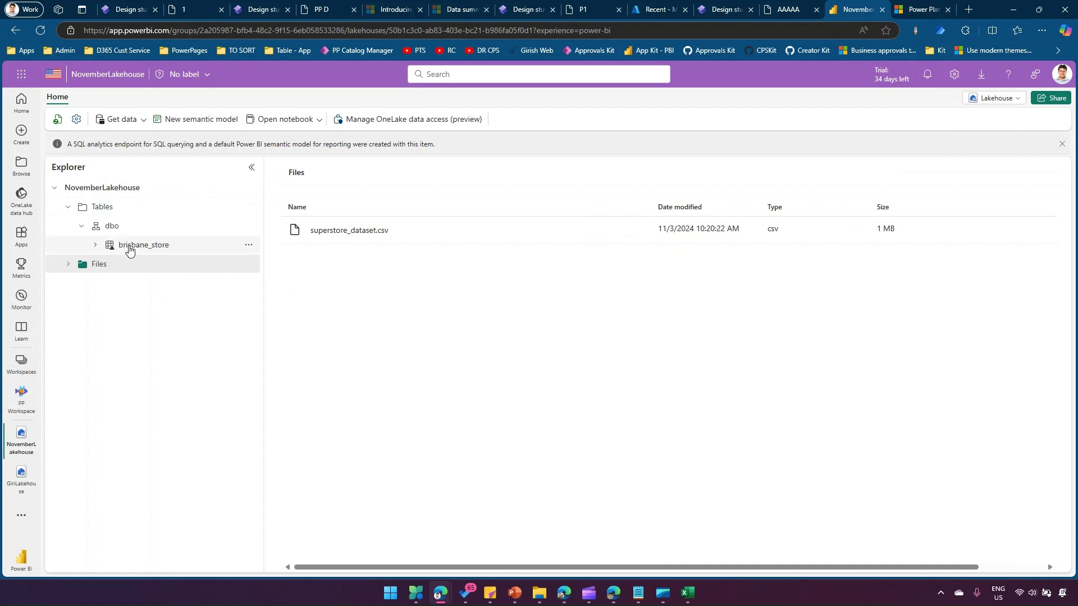
{"action": "left_click", "coordinate": [130, 250]}
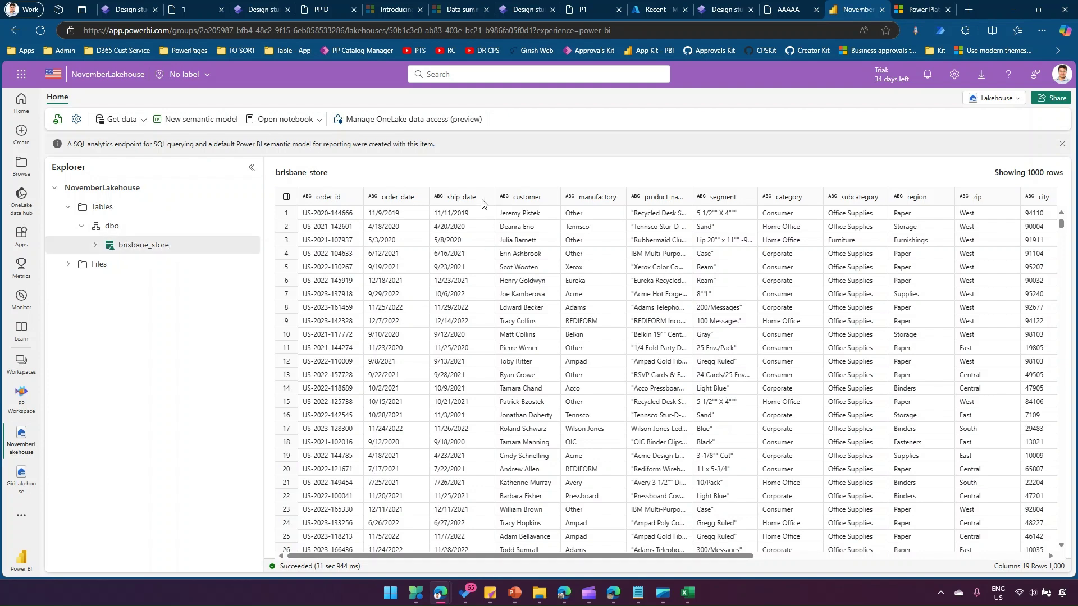
Show brisbane_store's files: a _delta_log folder and one 361 KB snappy parquet file
{"action": "mouse_move", "coordinate": [176, 250]}
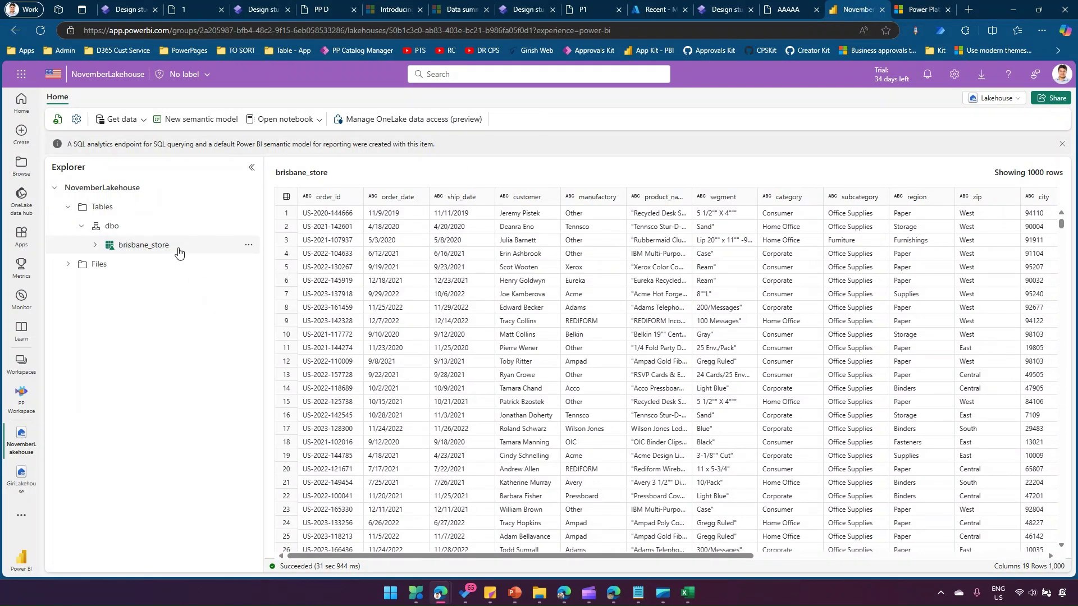
{"action": "left_click", "coordinate": [251, 247]}
{"action": "left_click", "coordinate": [250, 246]}
{"action": "left_click", "coordinate": [251, 247]}
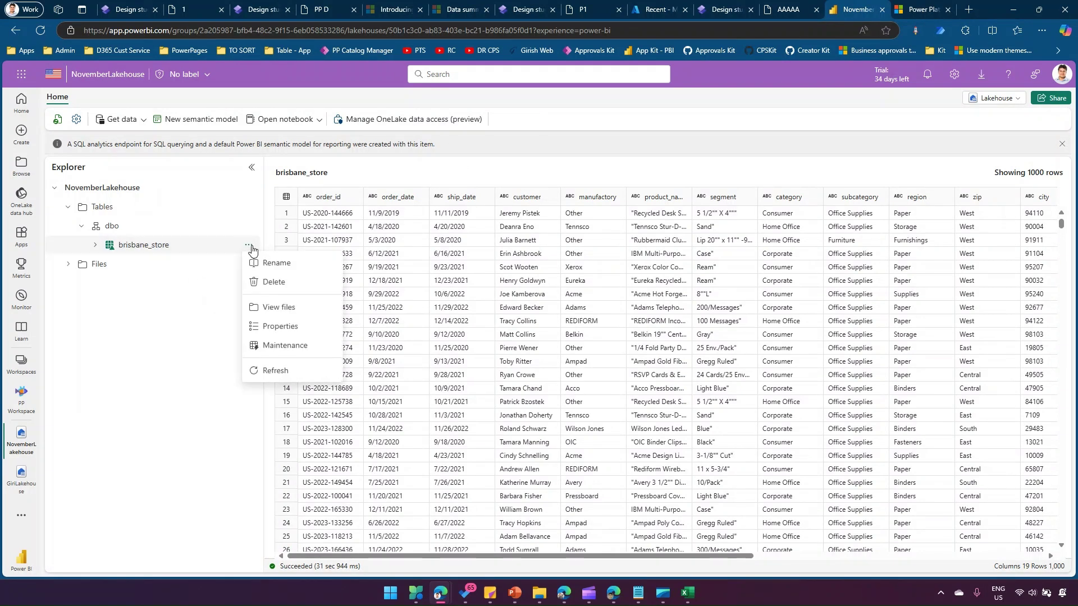
{"action": "left_click", "coordinate": [281, 312]}
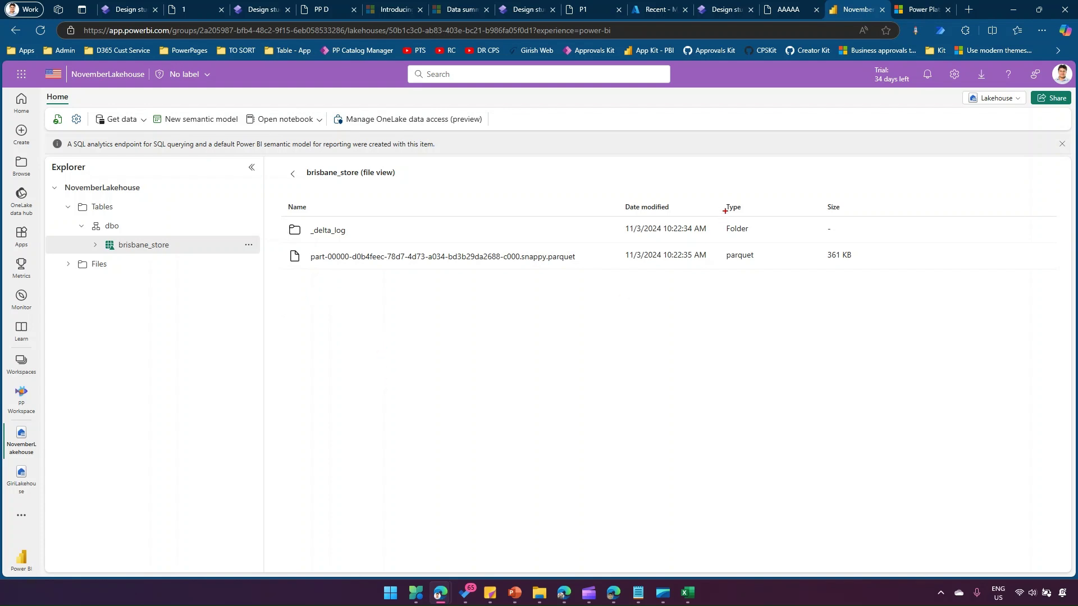
Browse into _delta_log and its empty _commits folder, then return to _delta_log's 3 KB json file
{"action": "left_click_drag", "start_coordinate": [721, 197], "coordinate": [776, 279]}
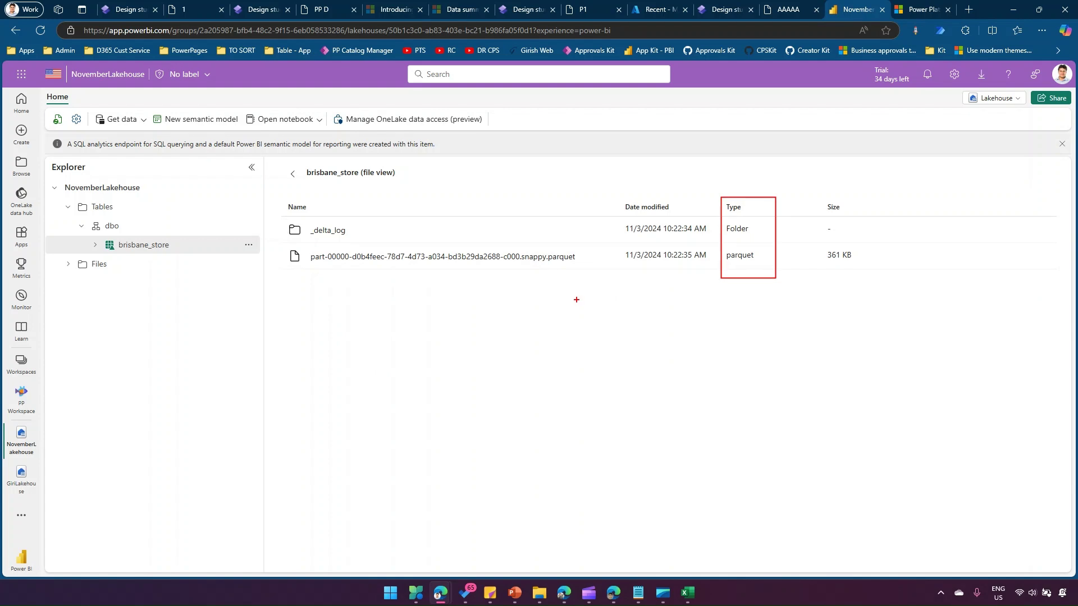
{"action": "mouse_move", "coordinate": [610, 322]}
{"action": "left_mouse_down"}
{"action": "mouse_move", "coordinate": [566, 322]}
{"action": "mouse_move", "coordinate": [551, 268]}
{"action": "mouse_move", "coordinate": [544, 278]}
{"action": "mouse_move", "coordinate": [568, 272]}
{"action": "left_mouse_up"}
{"action": "left_click_drag", "start_coordinate": [277, 218], "coordinate": [371, 241]}
{"action": "key", "text": "Escape"}
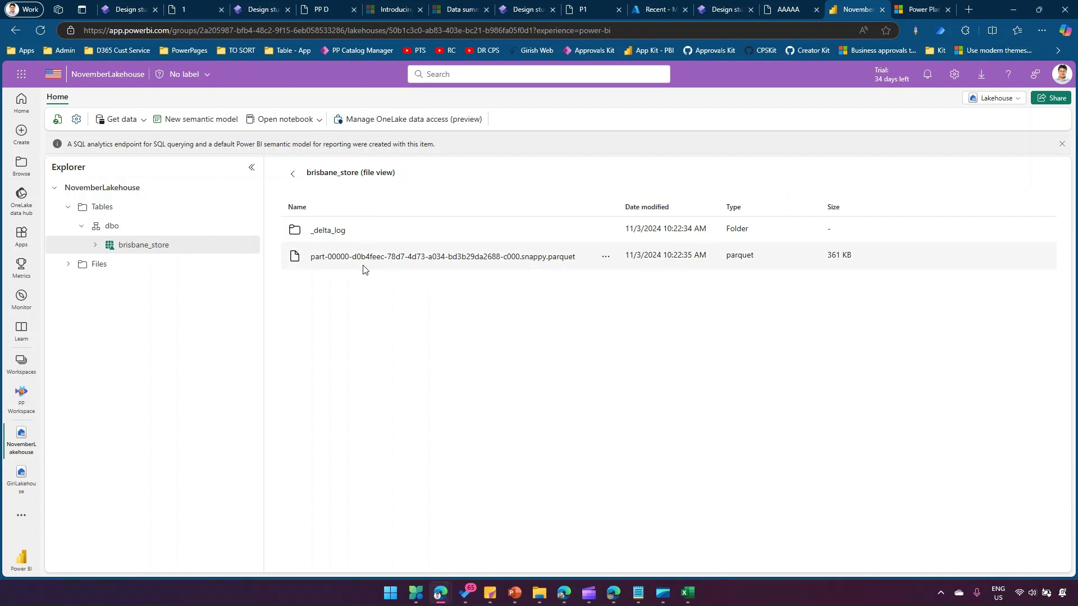
{"action": "left_click", "coordinate": [329, 232]}
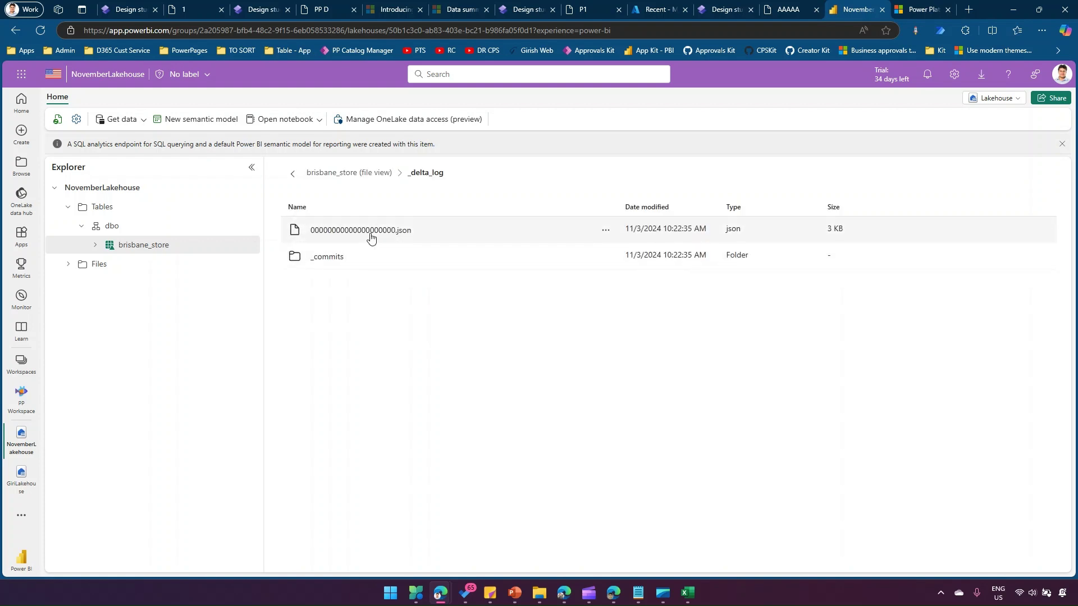
{"action": "left_click", "coordinate": [328, 261]}
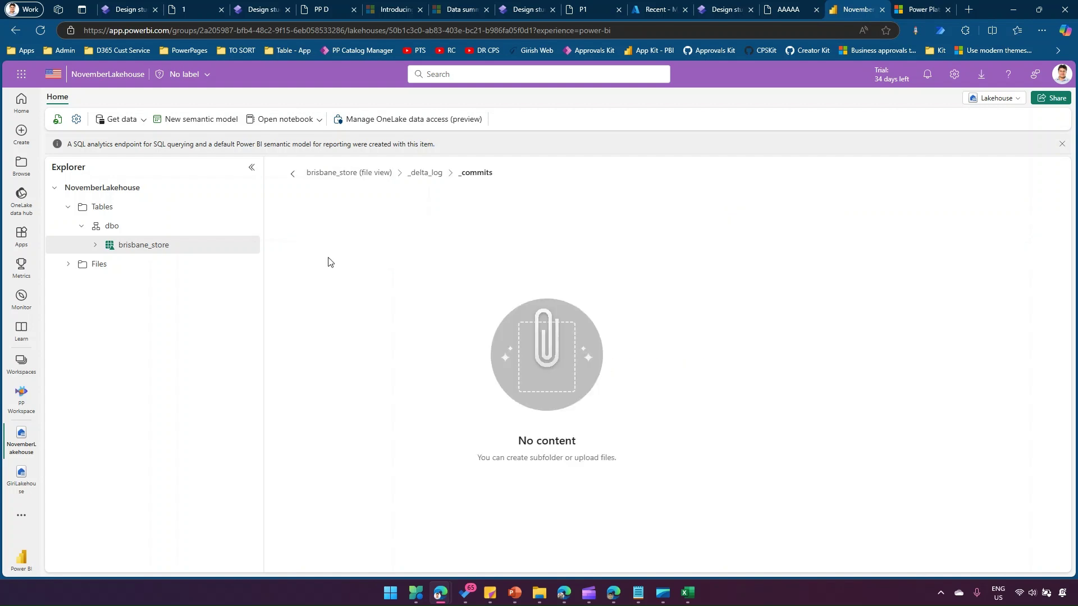
{"action": "left_click", "coordinate": [424, 174]}
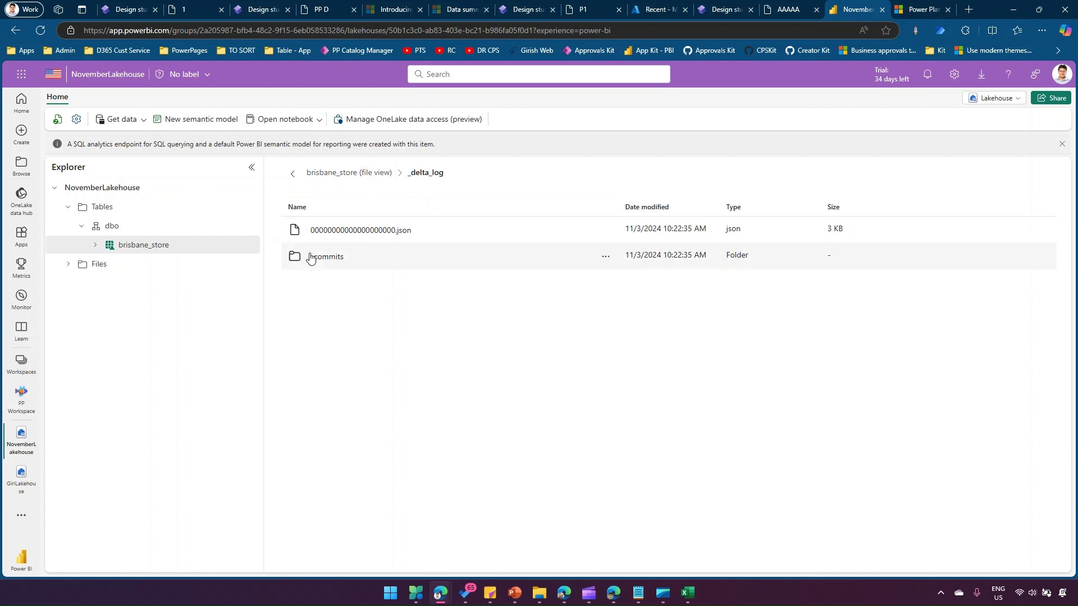
Check the brisbane_store table's properties, then close the properties panel
{"action": "left_click", "coordinate": [247, 245]}
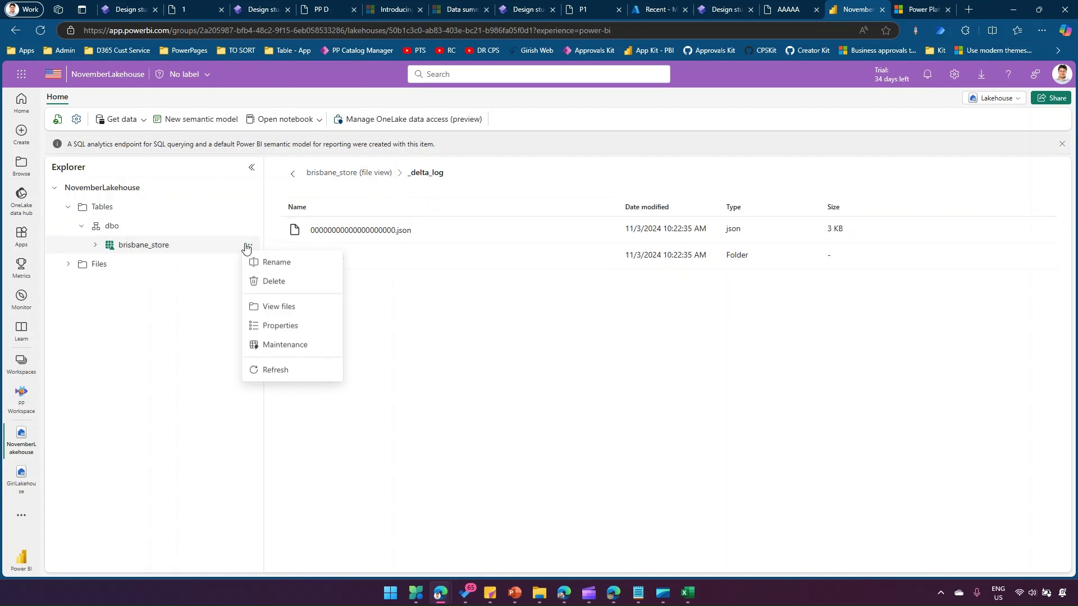
{"action": "left_click", "coordinate": [280, 327]}
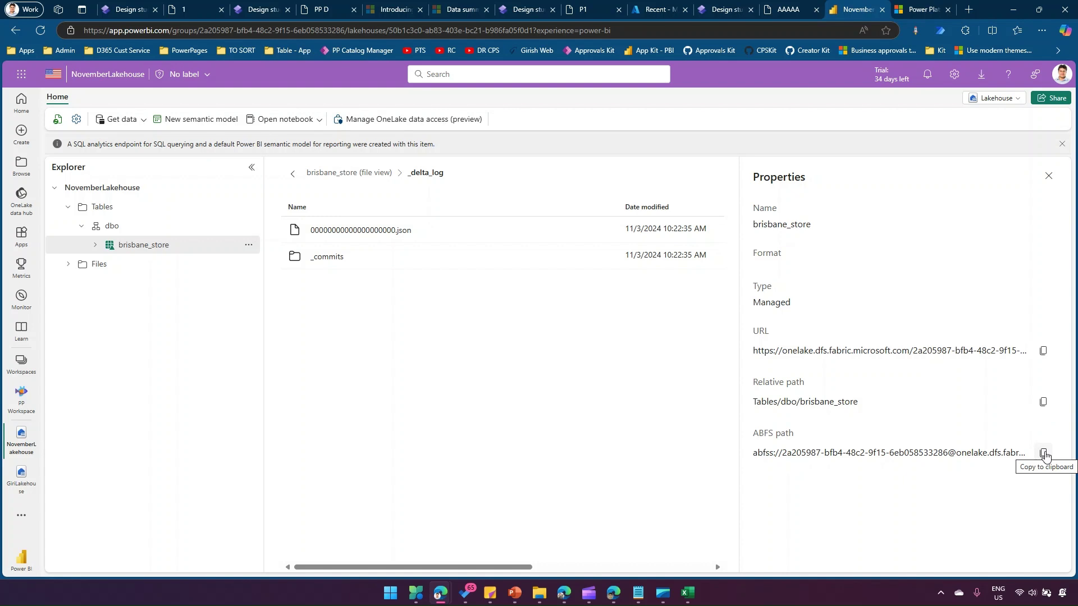
{"action": "left_click", "coordinate": [1048, 176]}
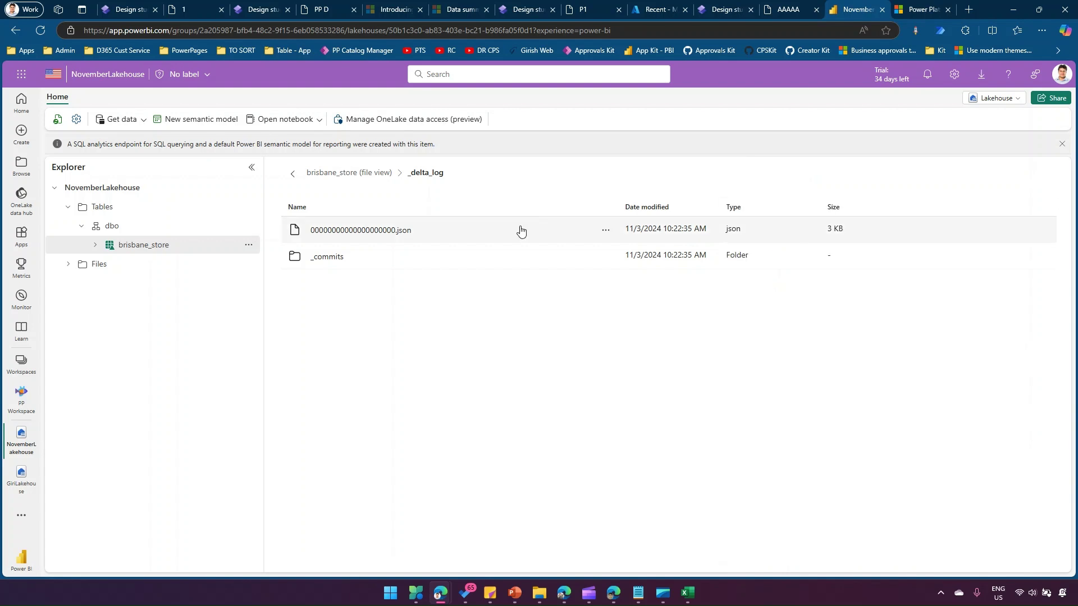
Refresh the brisbane_store table and go back to PP Workspace
{"action": "left_click", "coordinate": [249, 245]}
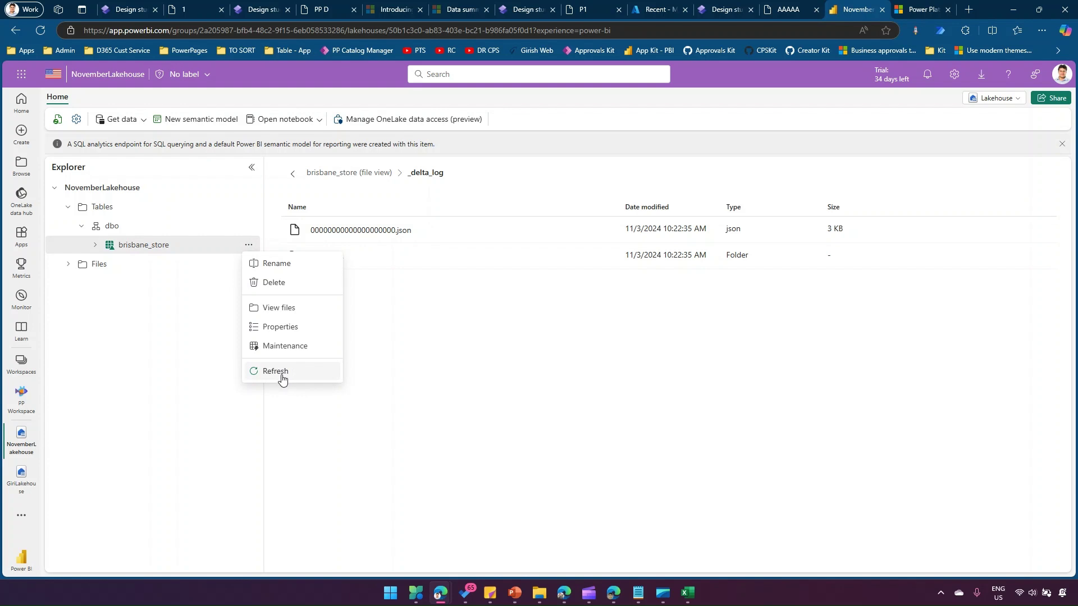
{"action": "left_click", "coordinate": [276, 371]}
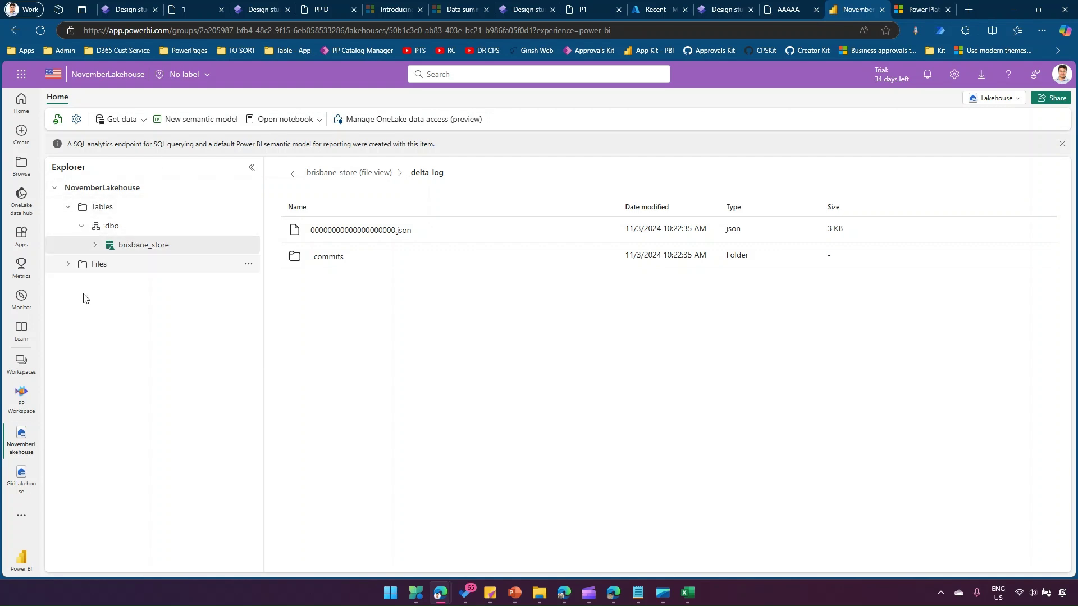
{"action": "left_click", "coordinate": [21, 393]}
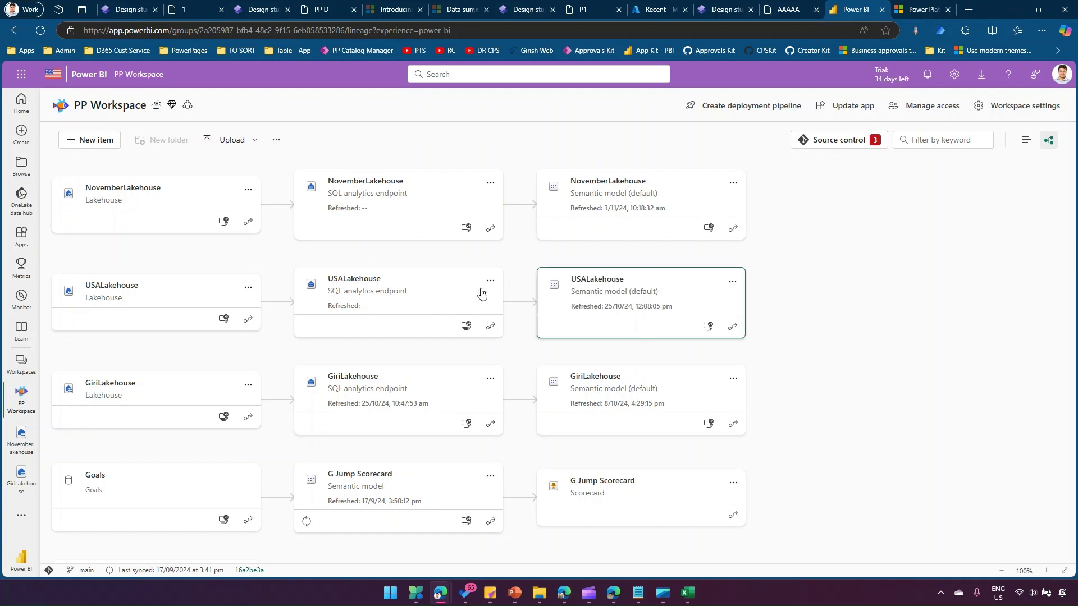
Review the action menus of NovemberLakehouse, its SQL analytics endpoint and default semantic model
{"action": "scroll", "coordinate": [291, 308], "scroll_direction": "up", "scroll_amount": 4}
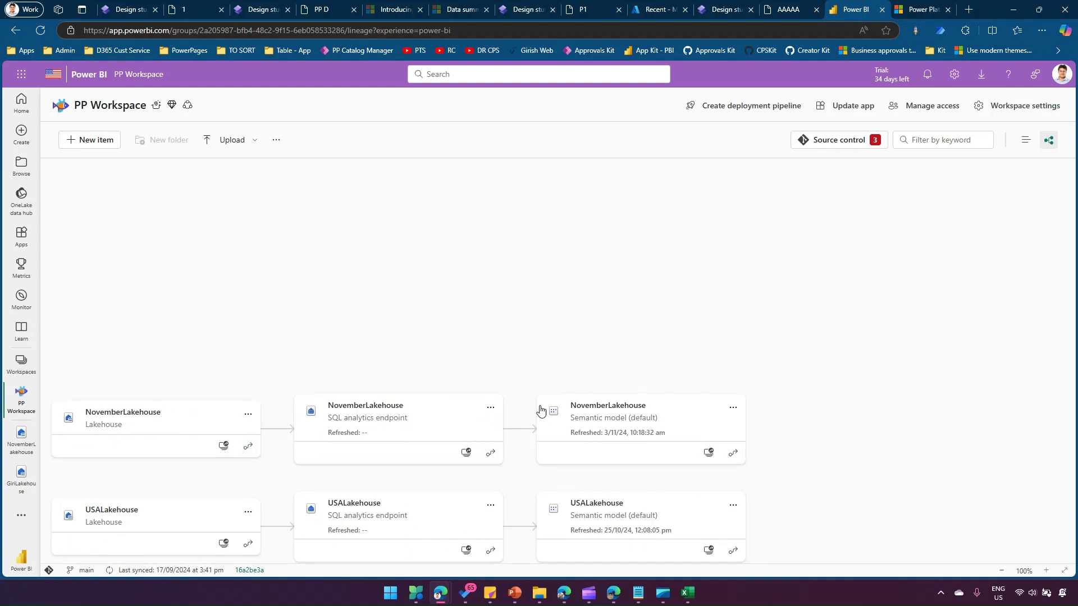
{"action": "scroll", "coordinate": [852, 298], "scroll_direction": "down", "scroll_amount": 2}
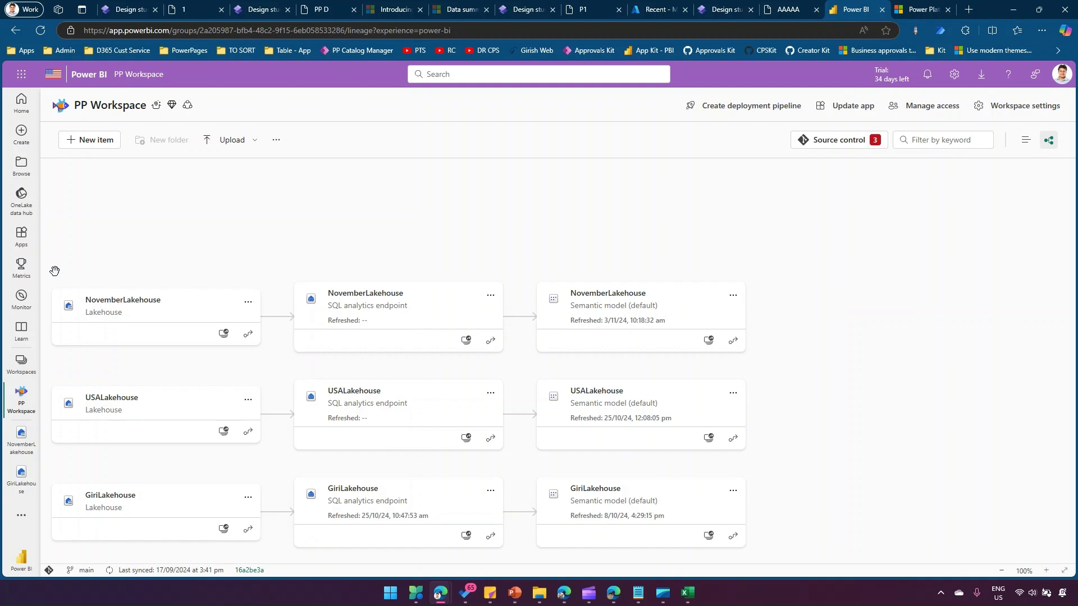
{"action": "left_click", "coordinate": [248, 305]}
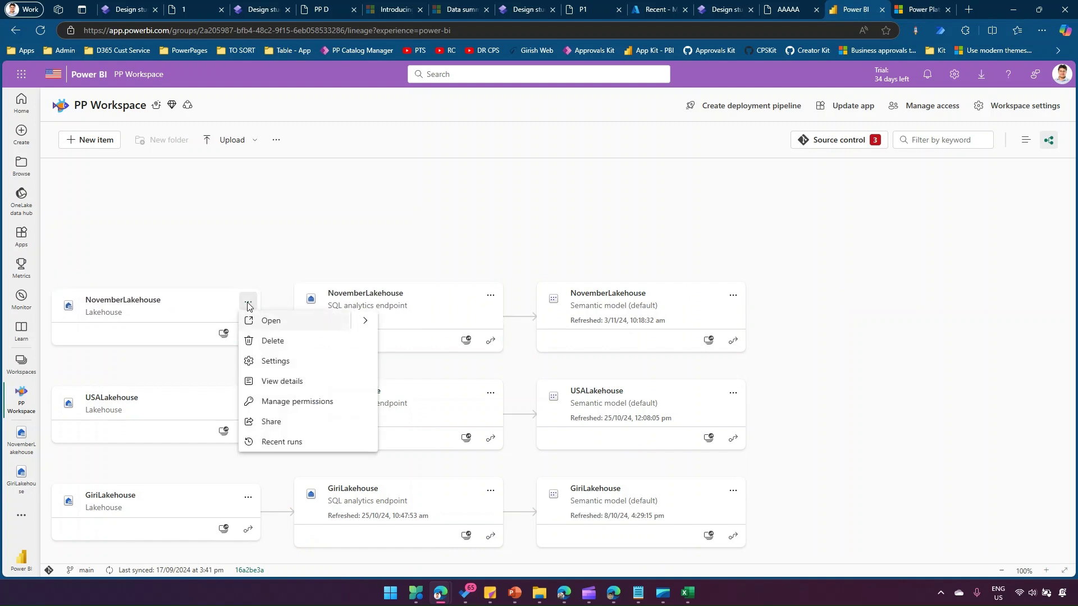
{"action": "left_click", "coordinate": [319, 249]}
{"action": "left_click", "coordinate": [490, 296]}
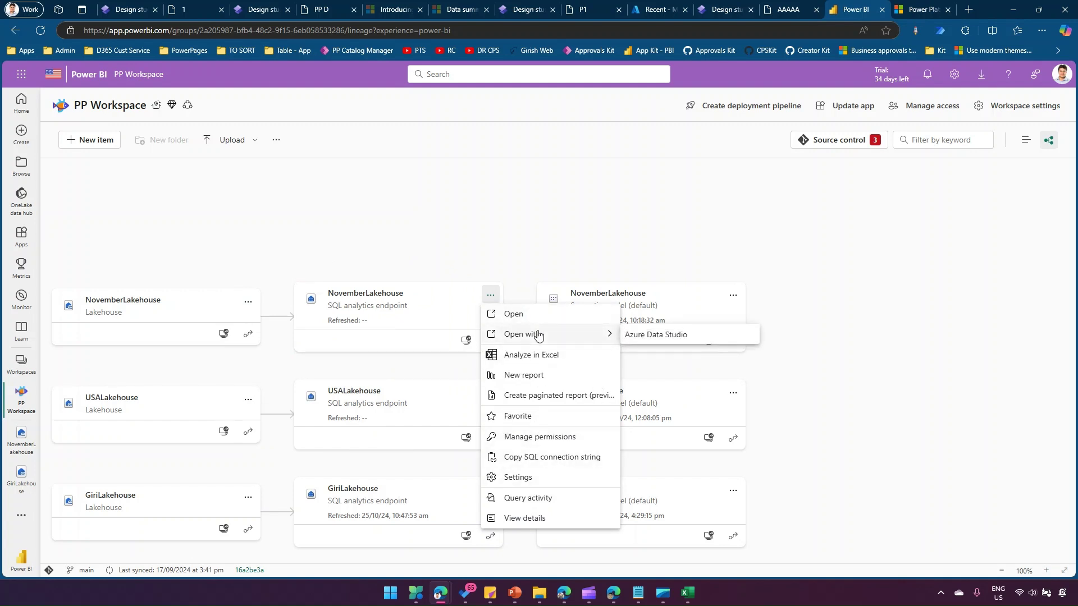
{"action": "left_click", "coordinate": [510, 215]}
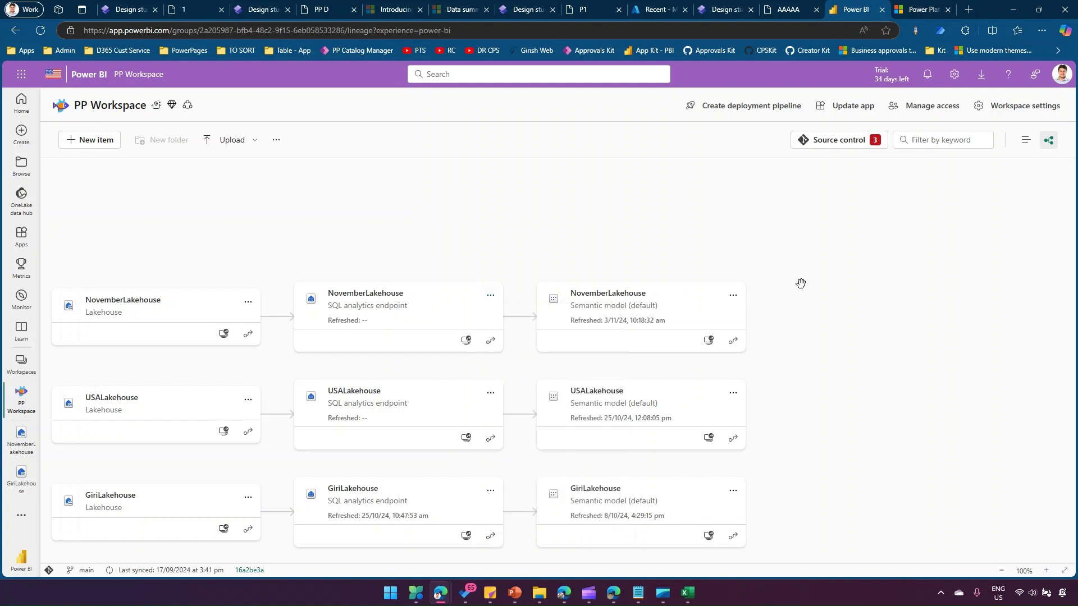
{"action": "left_click", "coordinate": [733, 296]}
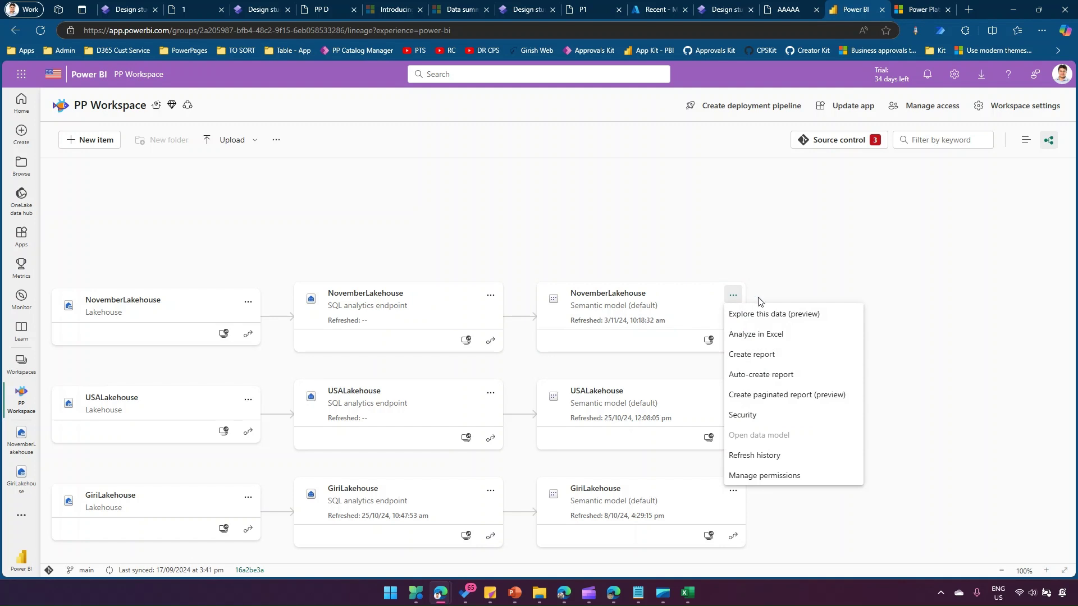
{"action": "left_click", "coordinate": [589, 228]}
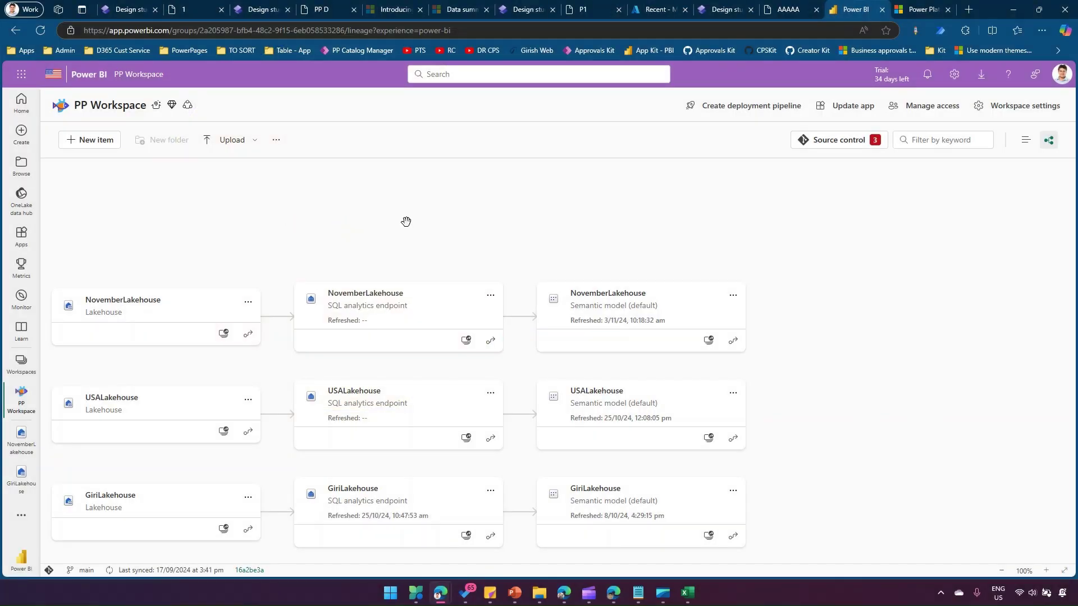
Open NovemberLakehouse and switch its view to the SQL analytics endpoint
{"action": "left_click", "coordinate": [139, 307]}
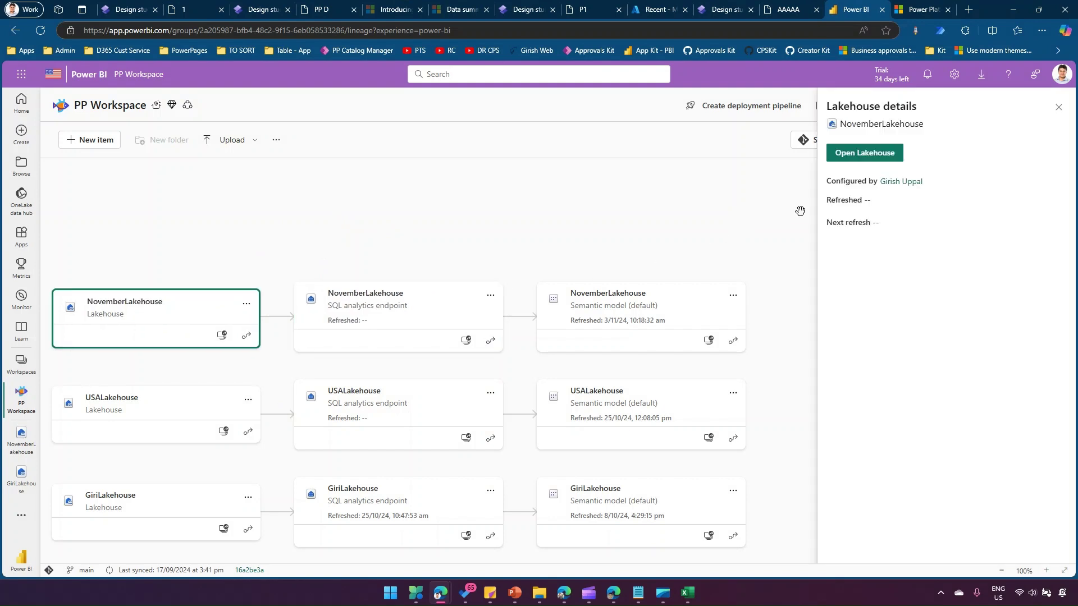
{"action": "left_click", "coordinate": [869, 156]}
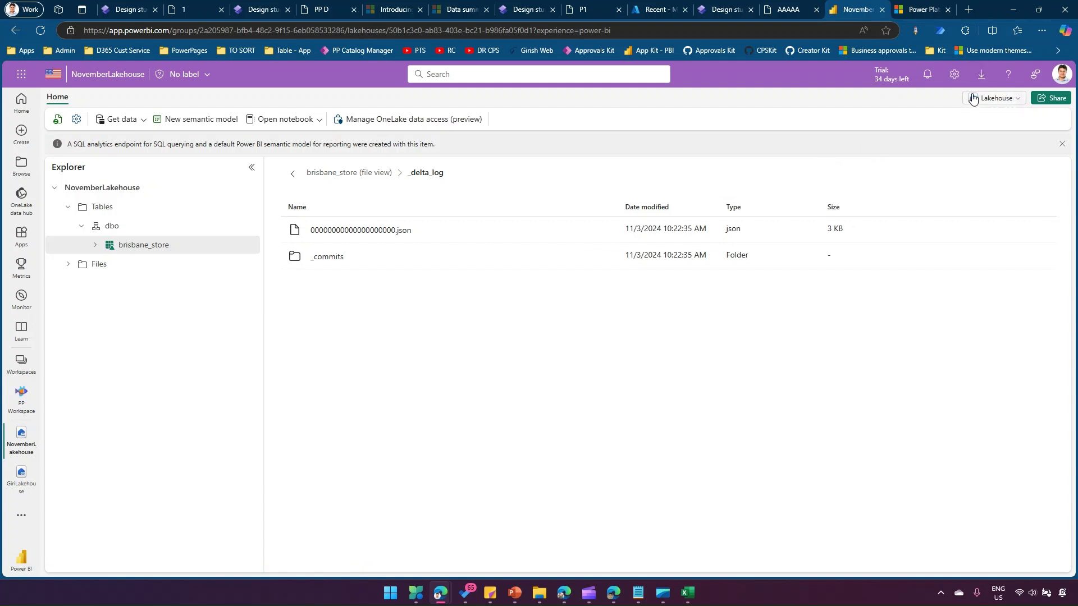
{"action": "left_click", "coordinate": [1018, 99]}
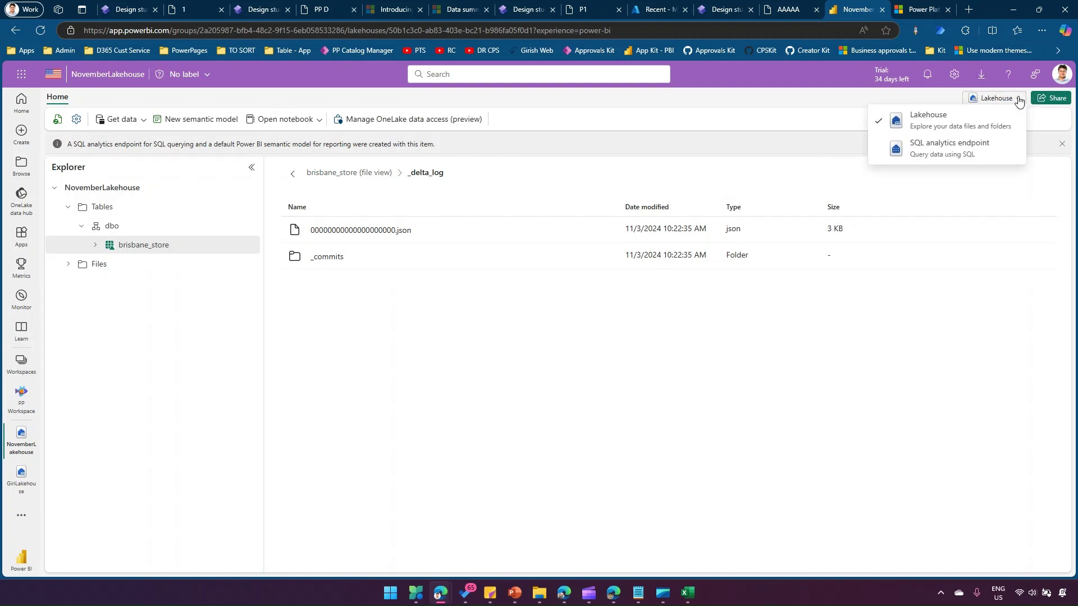
{"action": "left_click", "coordinate": [954, 150]}
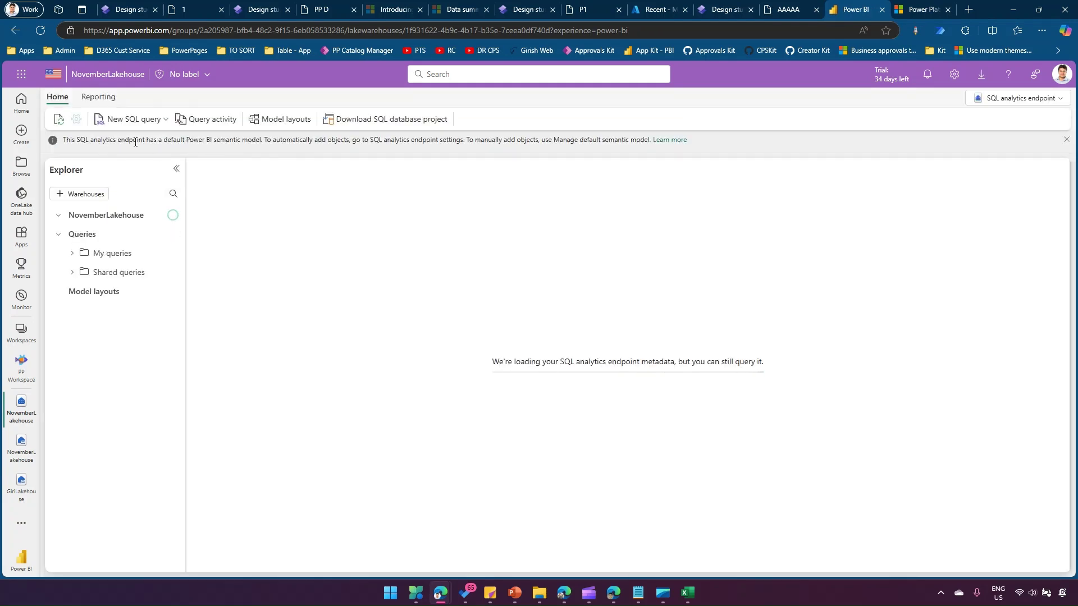
Preview the brisbane_store table, showing 1000 rows across 19 columns
{"action": "left_click_drag", "start_coordinate": [204, 140], "coordinate": [465, 141]}
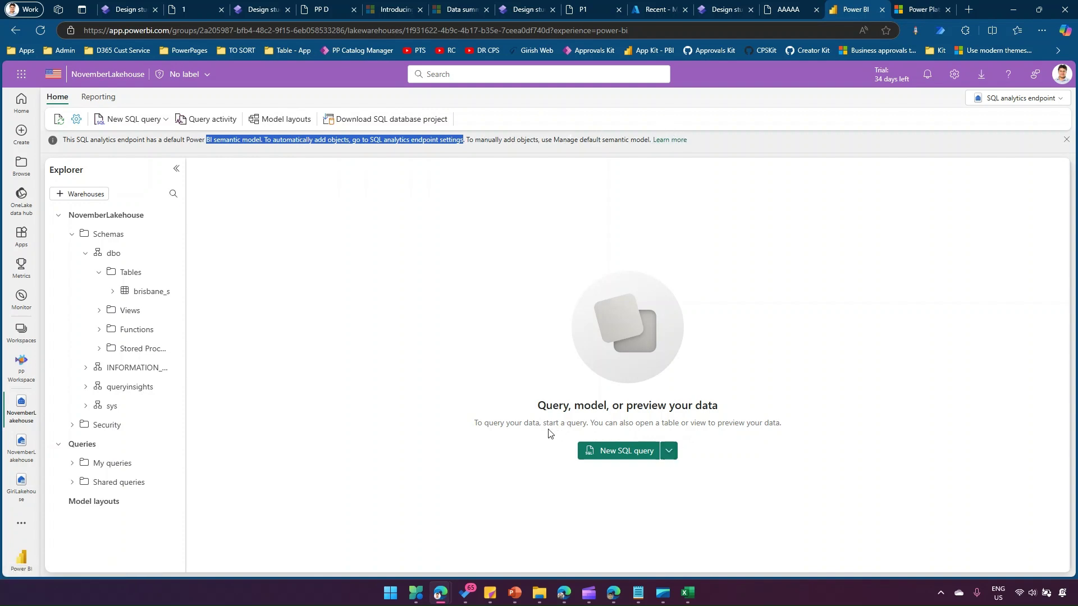
{"action": "left_click_drag", "start_coordinate": [496, 422], "coordinate": [636, 424]}
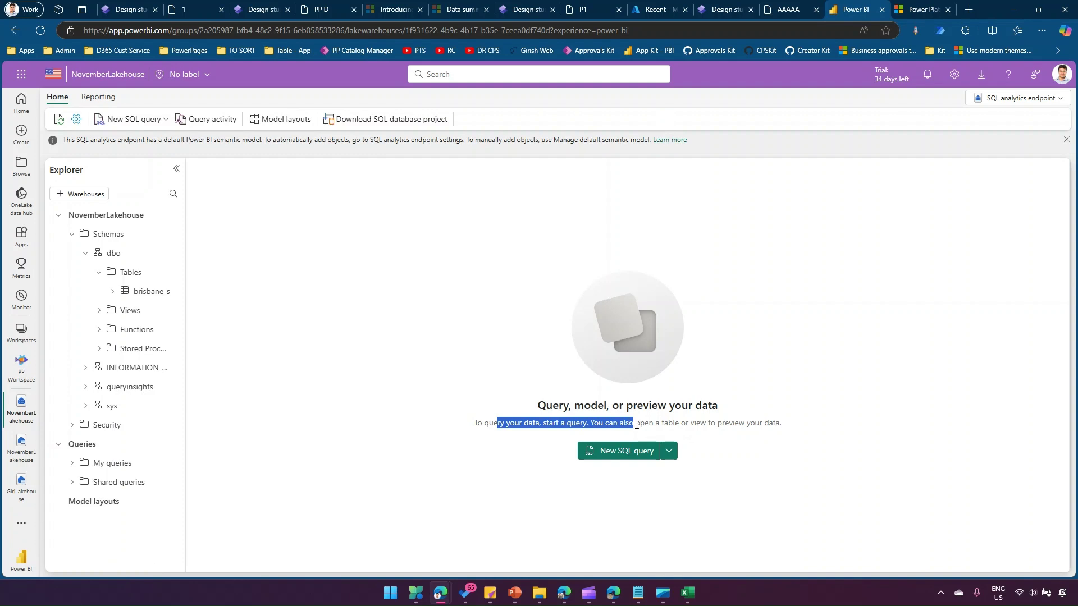
{"action": "left_click", "coordinate": [669, 452]}
{"action": "left_click", "coordinate": [832, 461]}
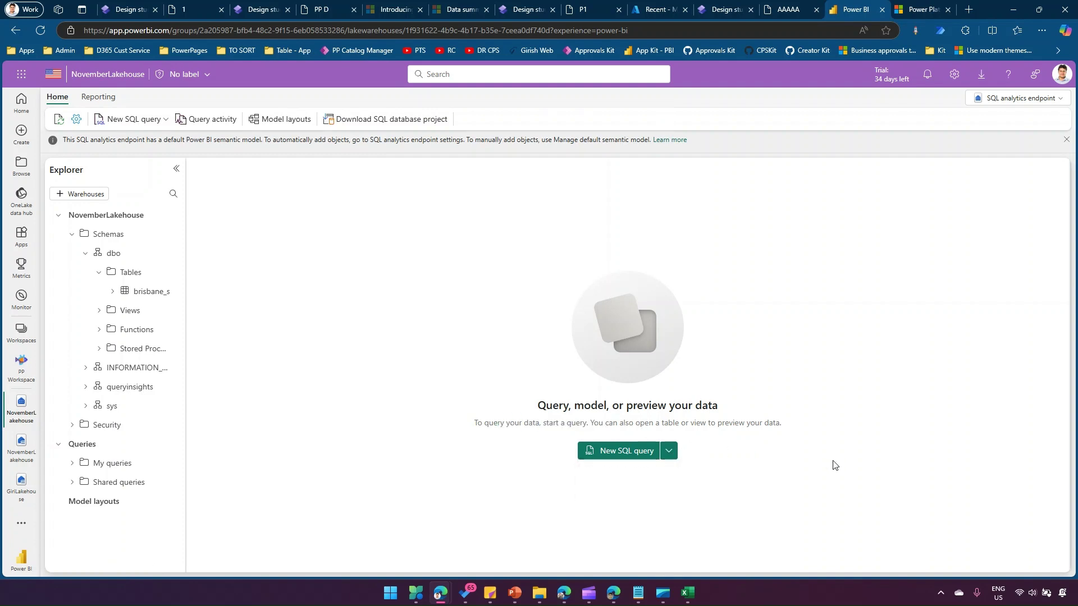
{"action": "left_click", "coordinate": [669, 451]}
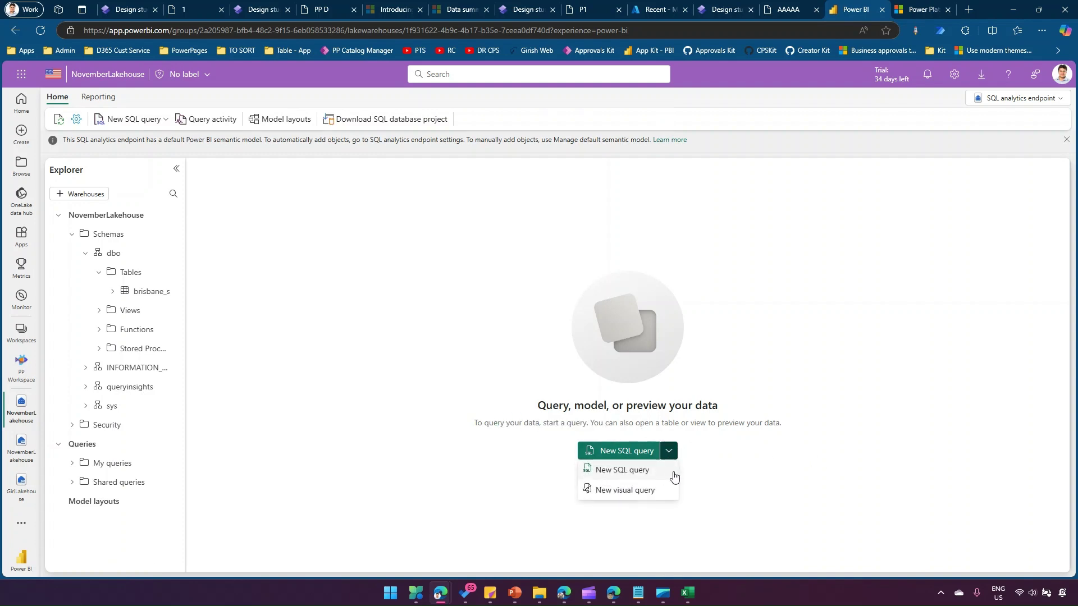
{"action": "left_click", "coordinate": [304, 232]}
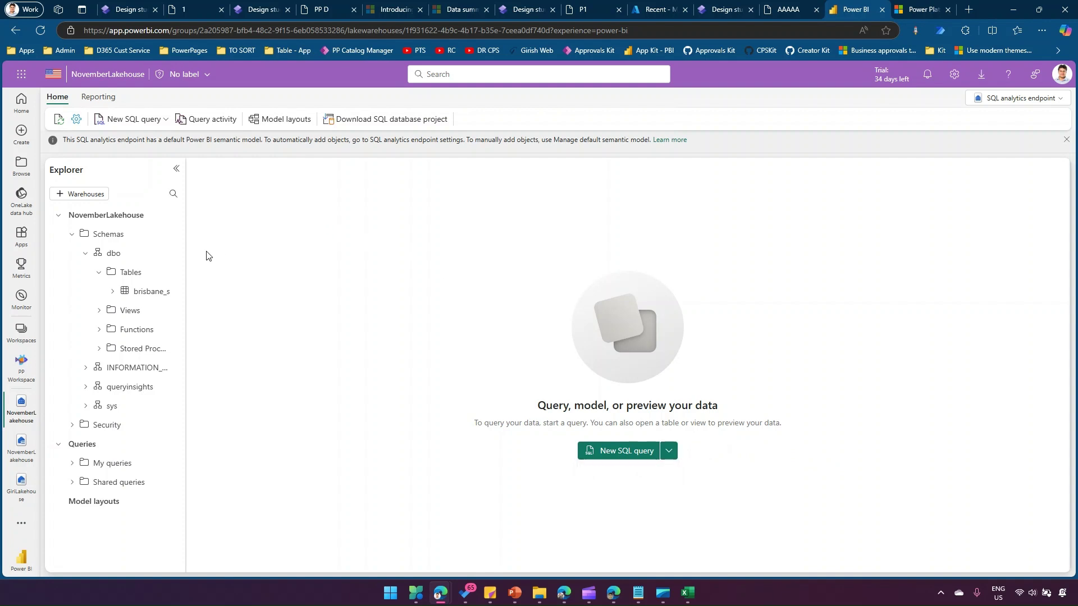
{"action": "left_click", "coordinate": [139, 293]}
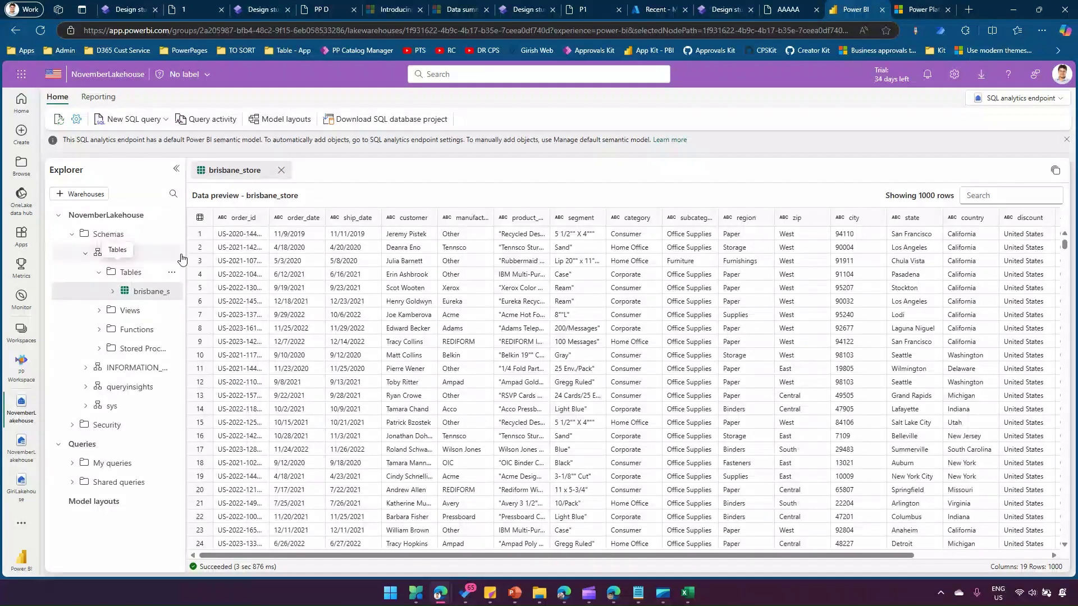
Widen the Explorer pane and start a new blank SQL query
{"action": "left_click_drag", "start_coordinate": [187, 225], "coordinate": [267, 230]}
{"action": "left_click", "coordinate": [165, 120]}
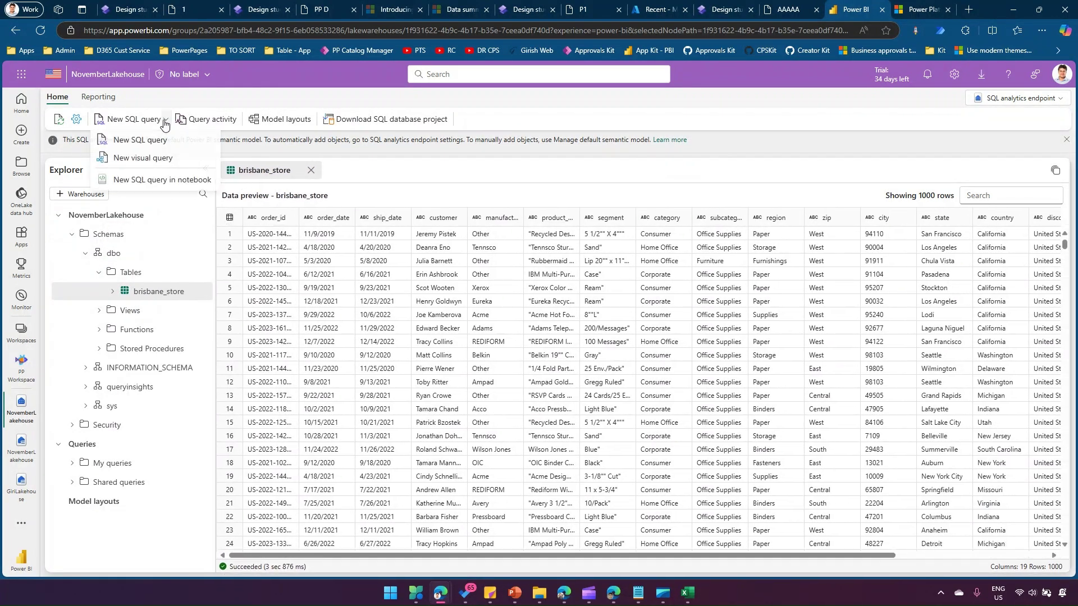
{"action": "left_click", "coordinate": [133, 143]}
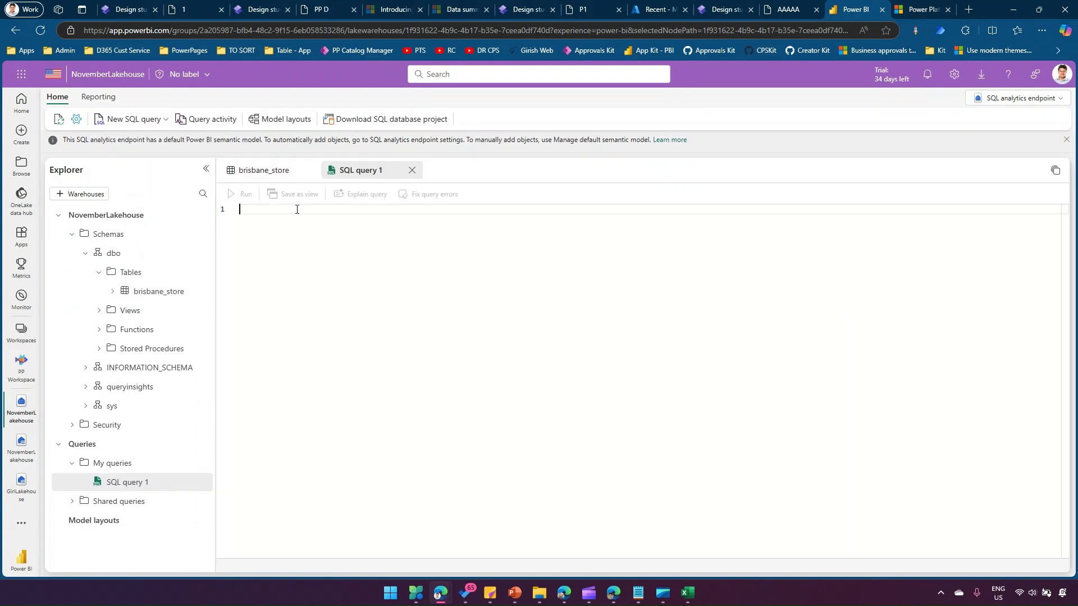
Write SELECT * from brisbane_store in SQL query 1 and run it
{"action": "type", "text": "SELECT"}
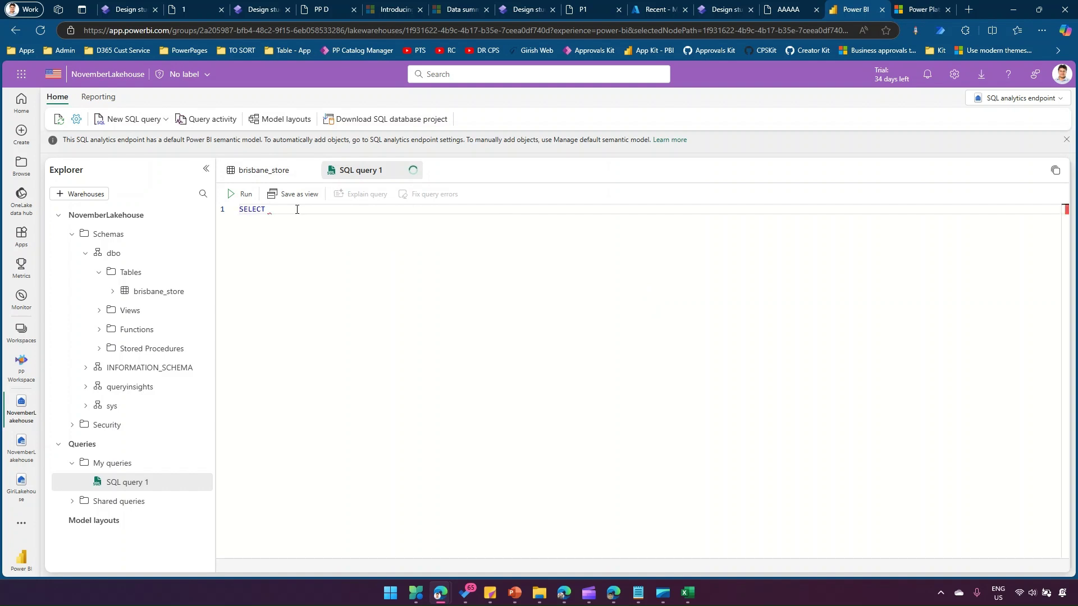
{"action": "type", "text": " * from br"}
{"action": "key", "text": "Tab"}
{"action": "key", "text": "ctrl+a"}
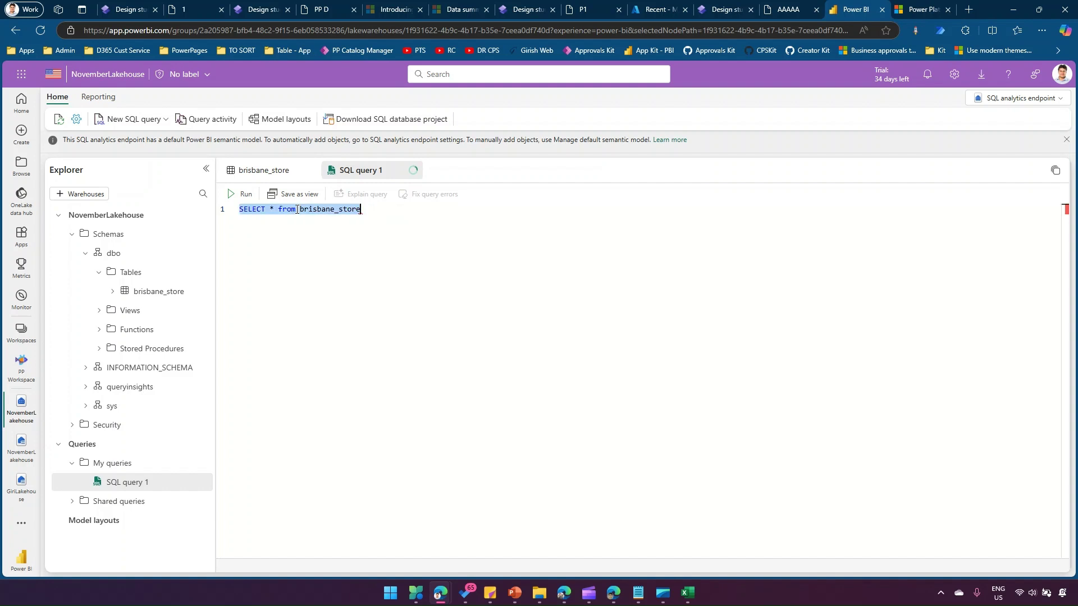
{"action": "left_click", "coordinate": [240, 195]}
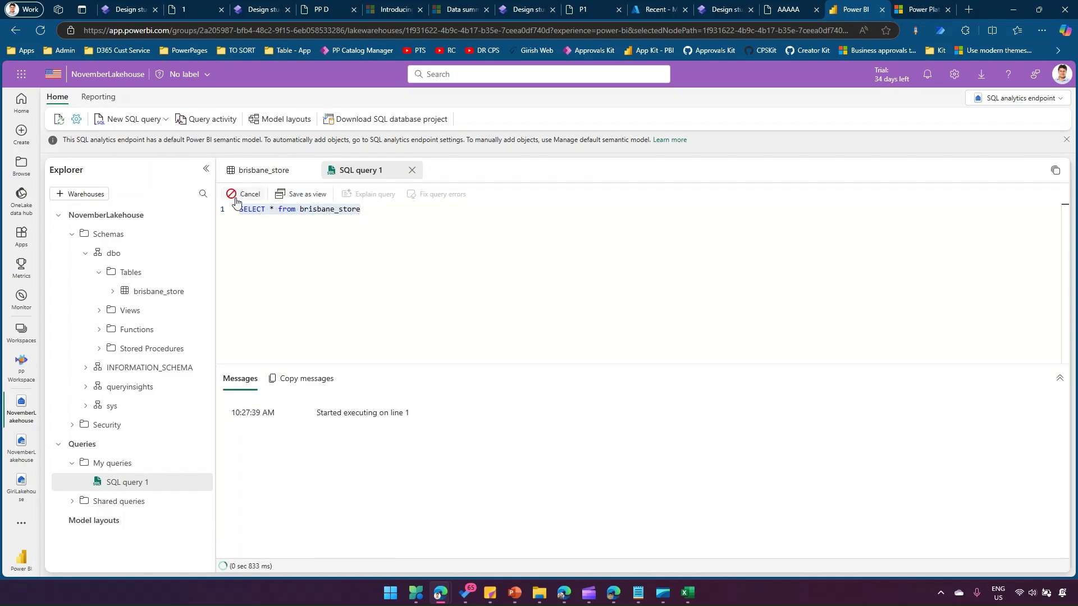